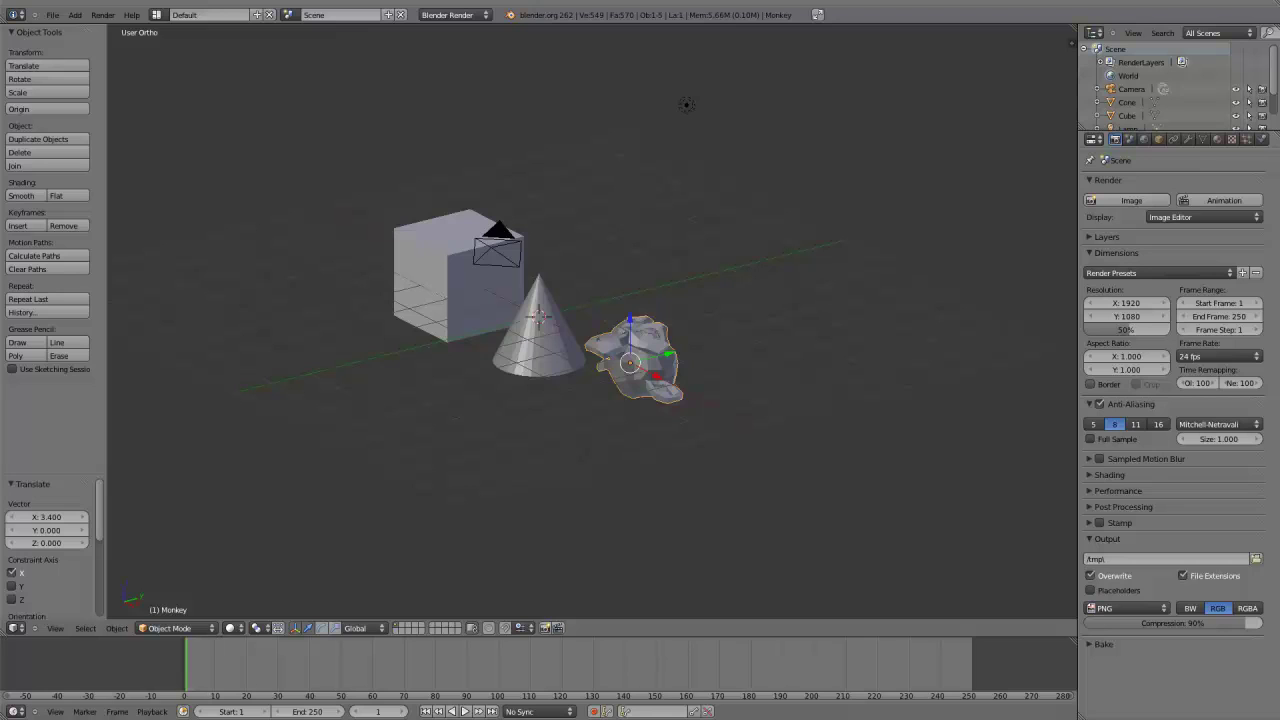
# Parent the Monkey to the Cone with the Object parent type.
pyautogui.moveTo(584, 427); pyautogui.dragTo(605, 396, button='middle')
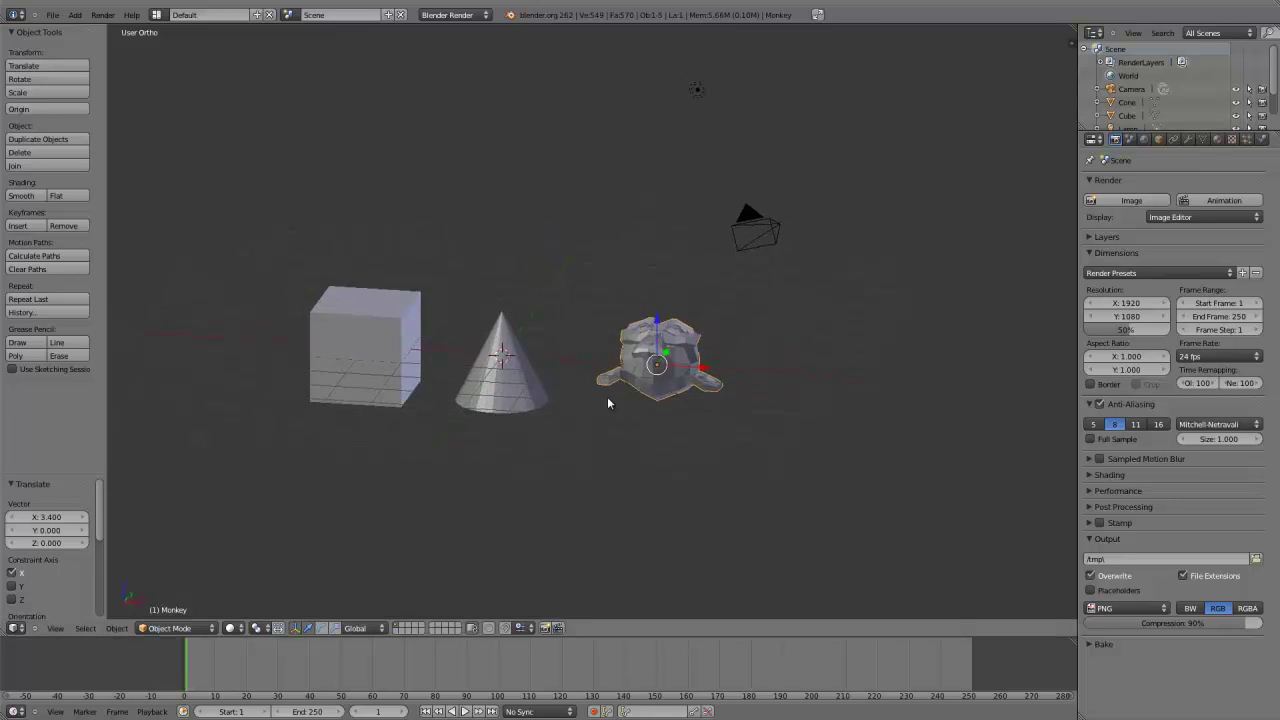
pyautogui.scroll(2, 607, 396)
pyautogui.scroll(2, 688, 333)
pyautogui.scroll(2, 688, 333)
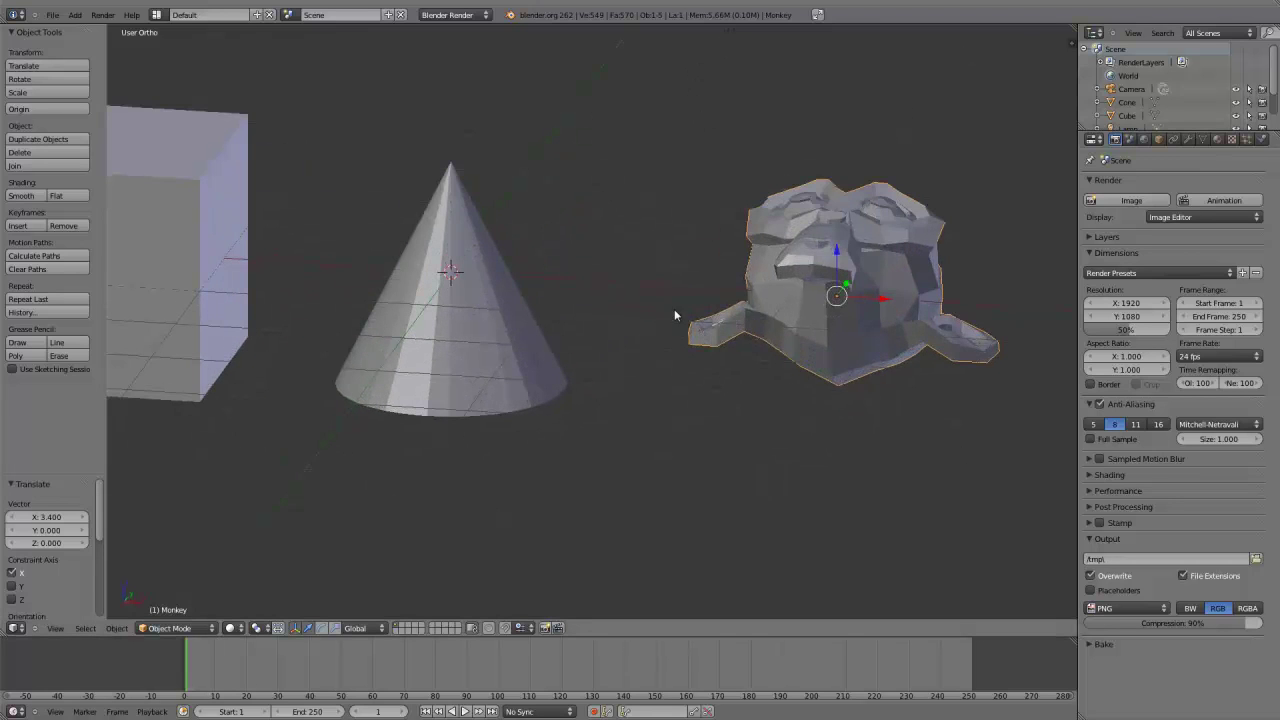
pyautogui.rightClick(502, 326)
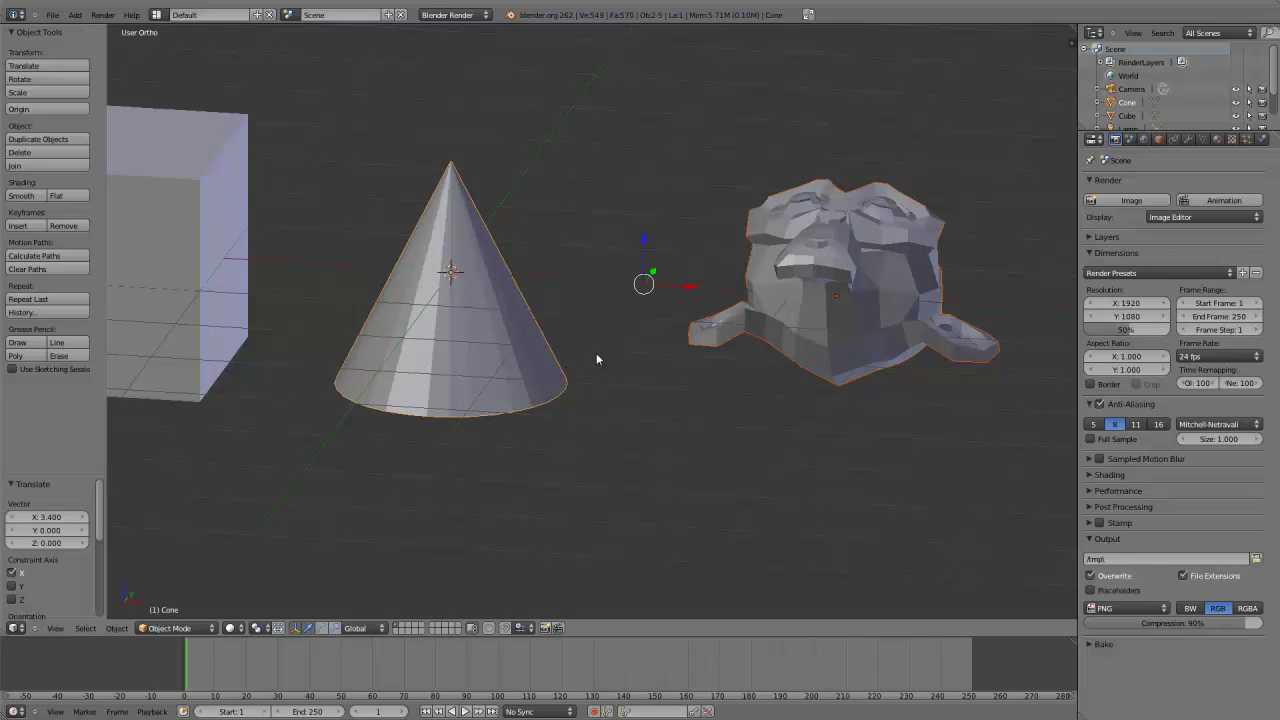
pyautogui.hotkey('ctrl', 'p')
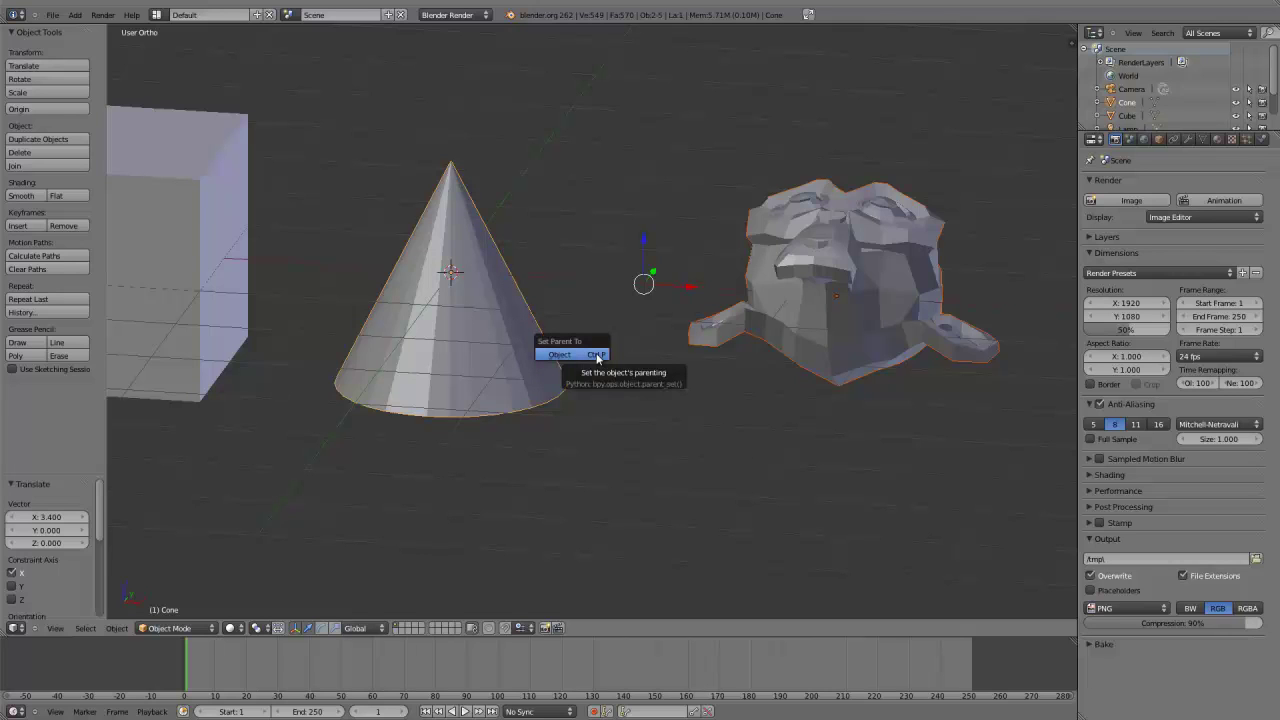
pyautogui.click(589, 355)
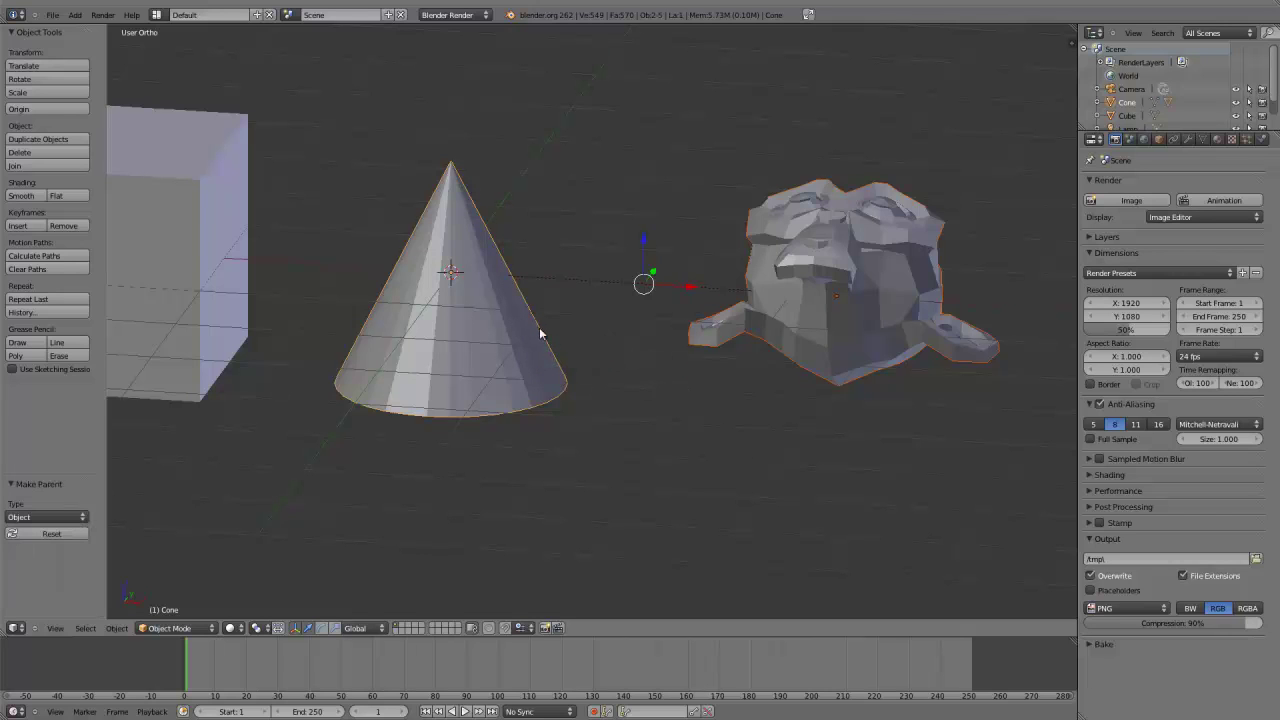
# Zoom and orbit the view around the cone to check the new hierarchy.
pyautogui.scroll(3, 612, 340)
pyautogui.scroll(3, 595, 320)
pyautogui.scroll(2, 576, 264)
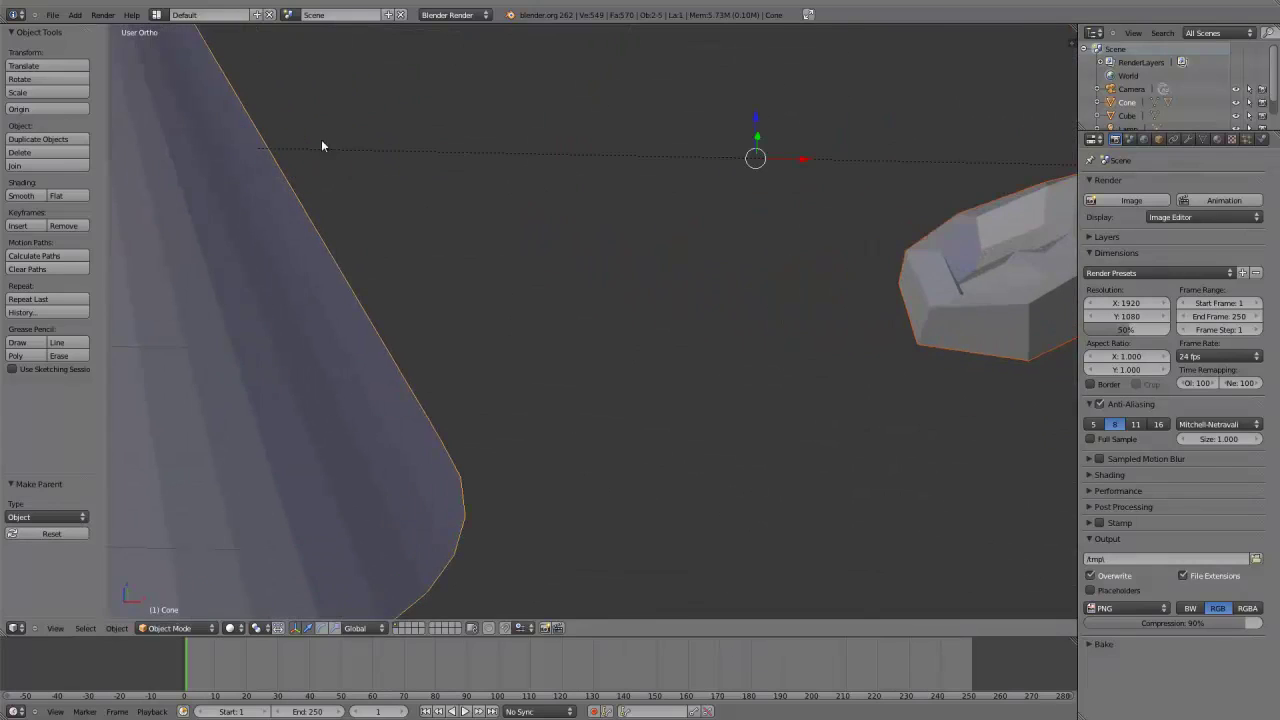
pyautogui.moveTo(350, 168); pyautogui.dragTo(967, 192, button='middle')
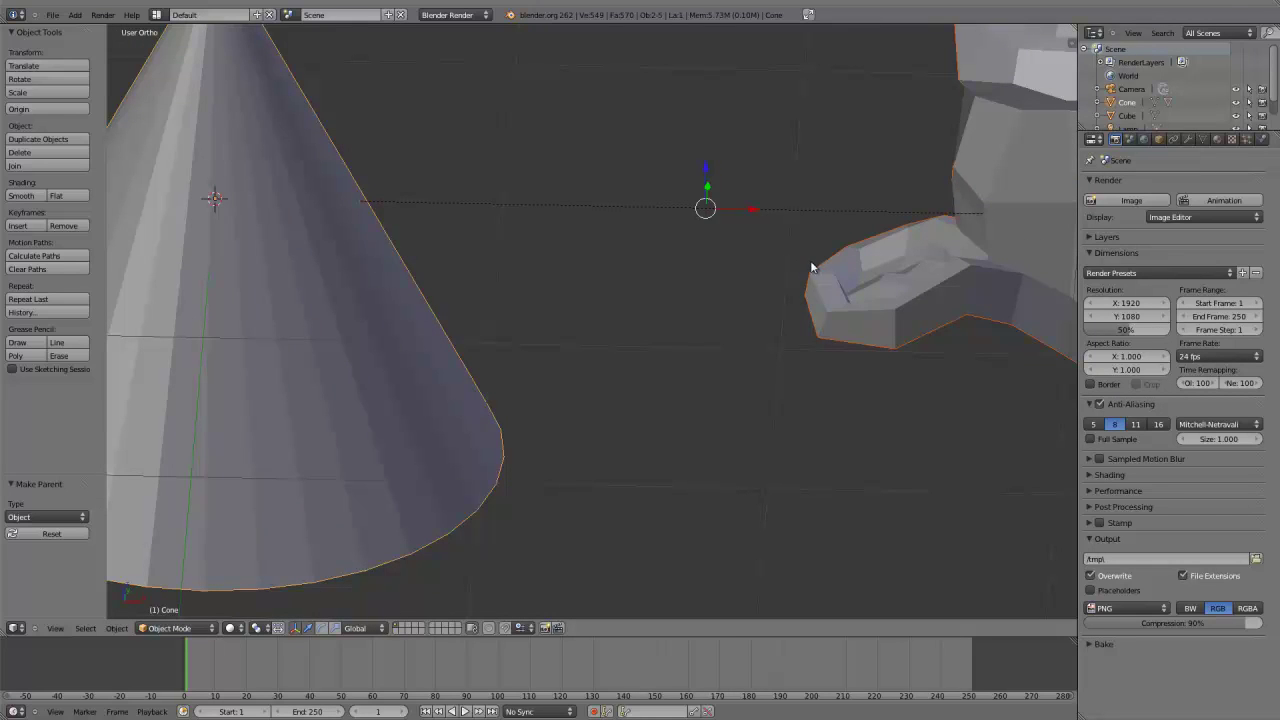
pyautogui.scroll(-3, 812, 268)
pyautogui.scroll(-3, 589, 366)
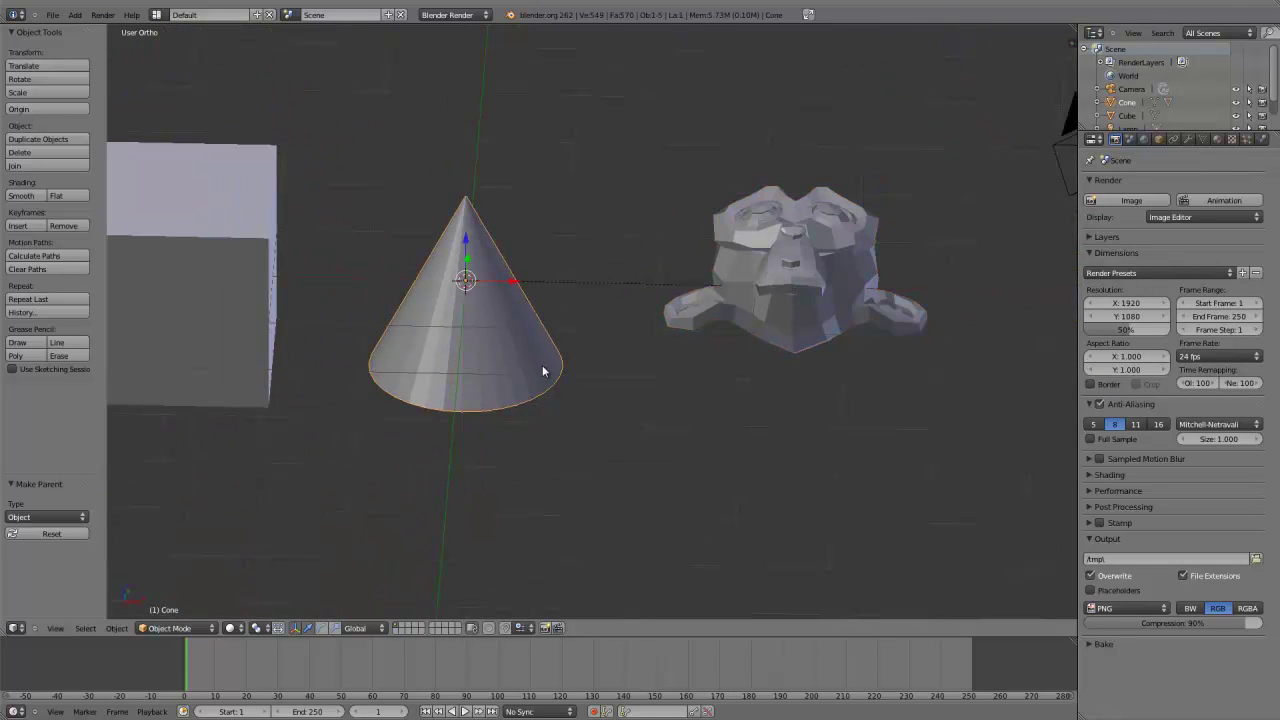
pyautogui.press('r')
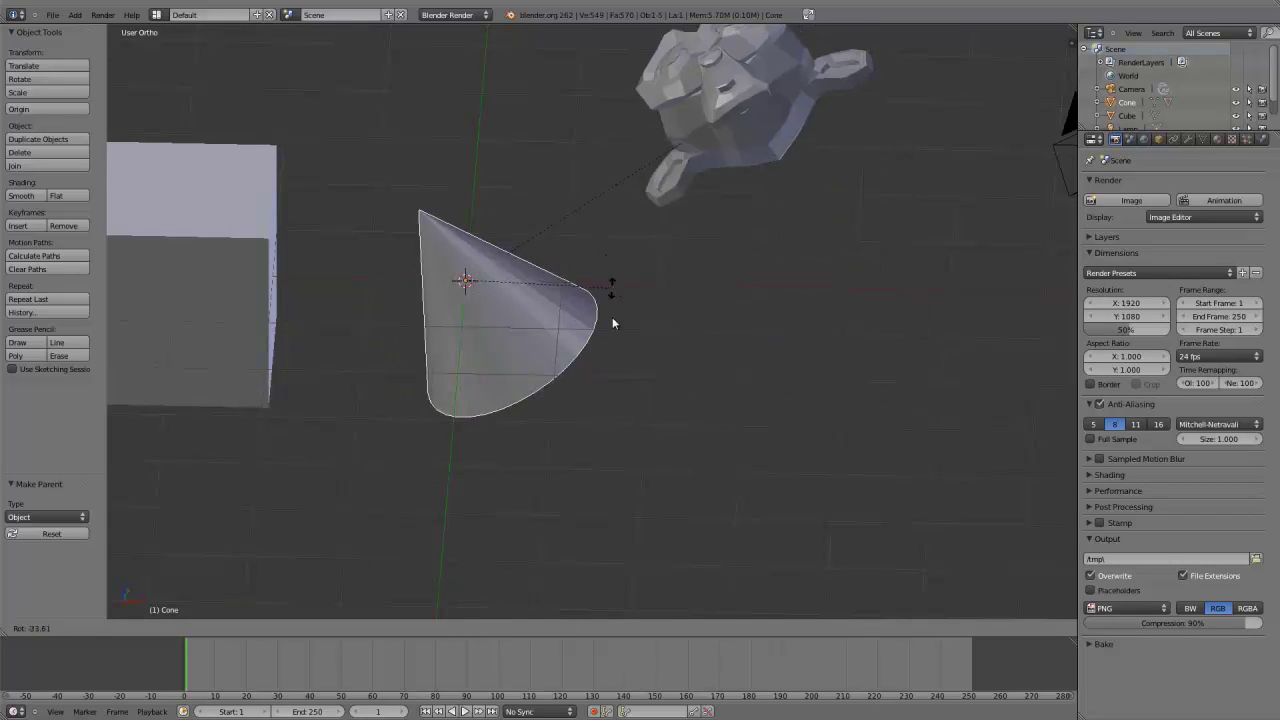
pyautogui.rightClick(608, 347)
pyautogui.press('r')
pyautogui.press('r')
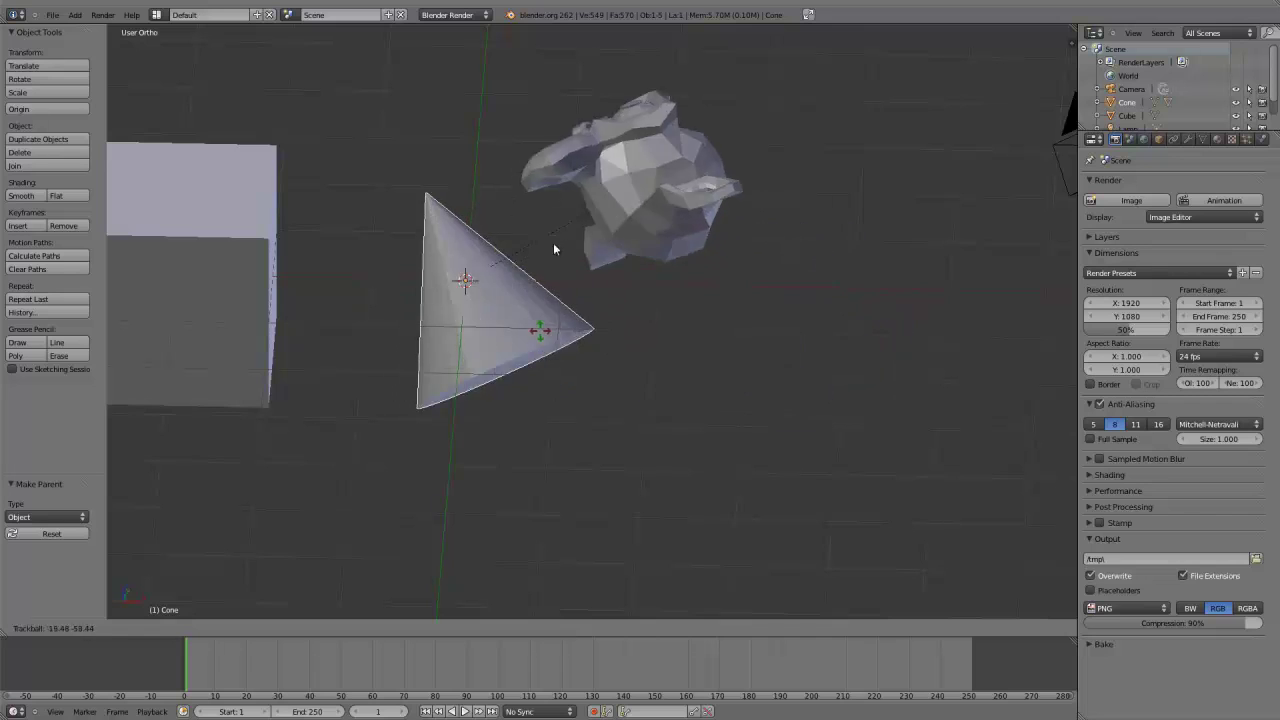
pyautogui.rightClick(622, 336)
pyautogui.scroll(-1, 557, 316)
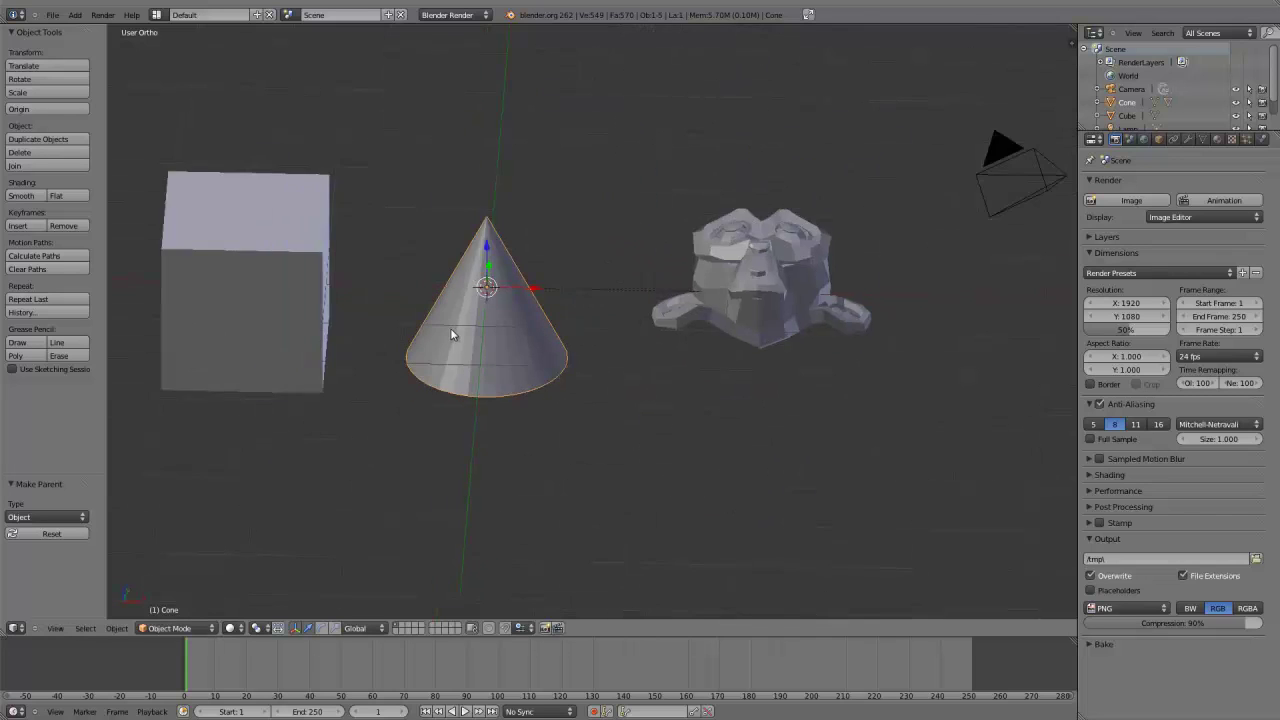
pyautogui.scroll(-2, 521, 337)
pyautogui.keyDown('shift'); pyautogui.moveTo(521, 337); pyautogui.dragTo(522, 370, button='middle'); pyautogui.keyUp('shift')
pyautogui.press('g')
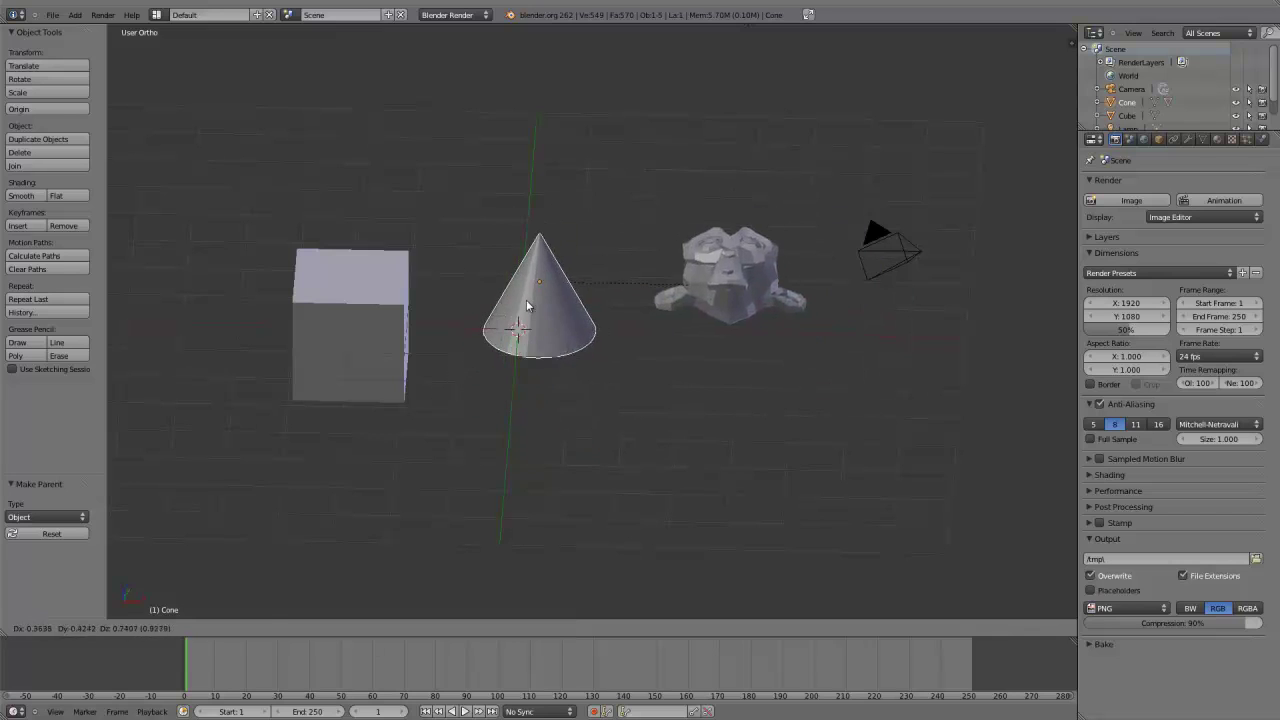
pyautogui.rightClick(536, 308)
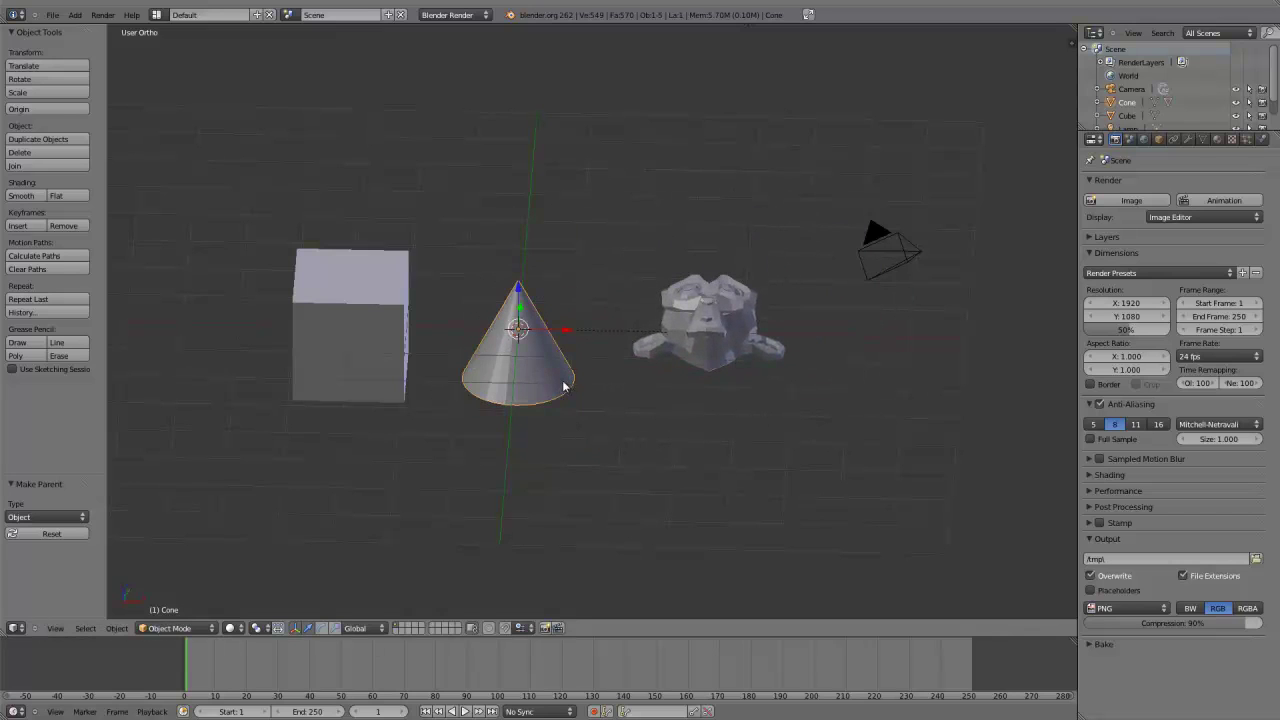
pyautogui.press('s')
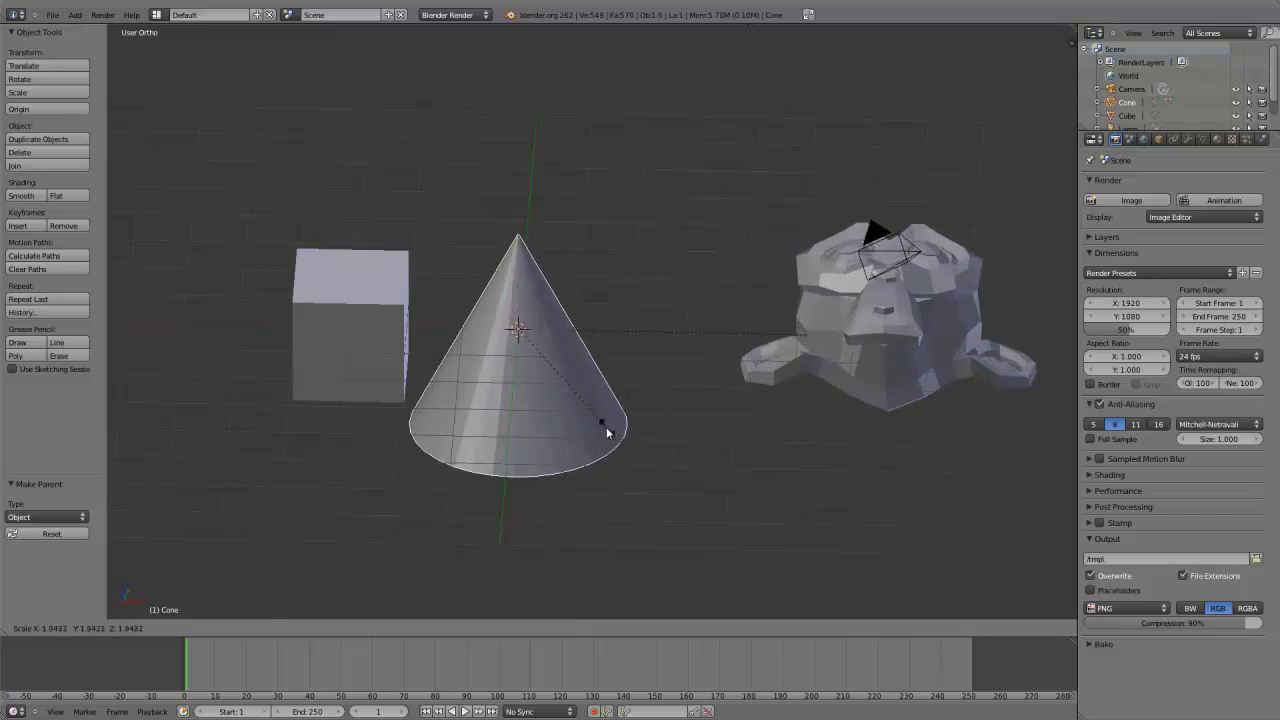
pyautogui.rightClick(594, 420)
pyautogui.keyDown('shift'); pyautogui.moveTo(615, 412); pyautogui.dragTo(530, 434, button='middle'); pyautogui.keyUp('shift')
pyautogui.rightClick(630, 375)
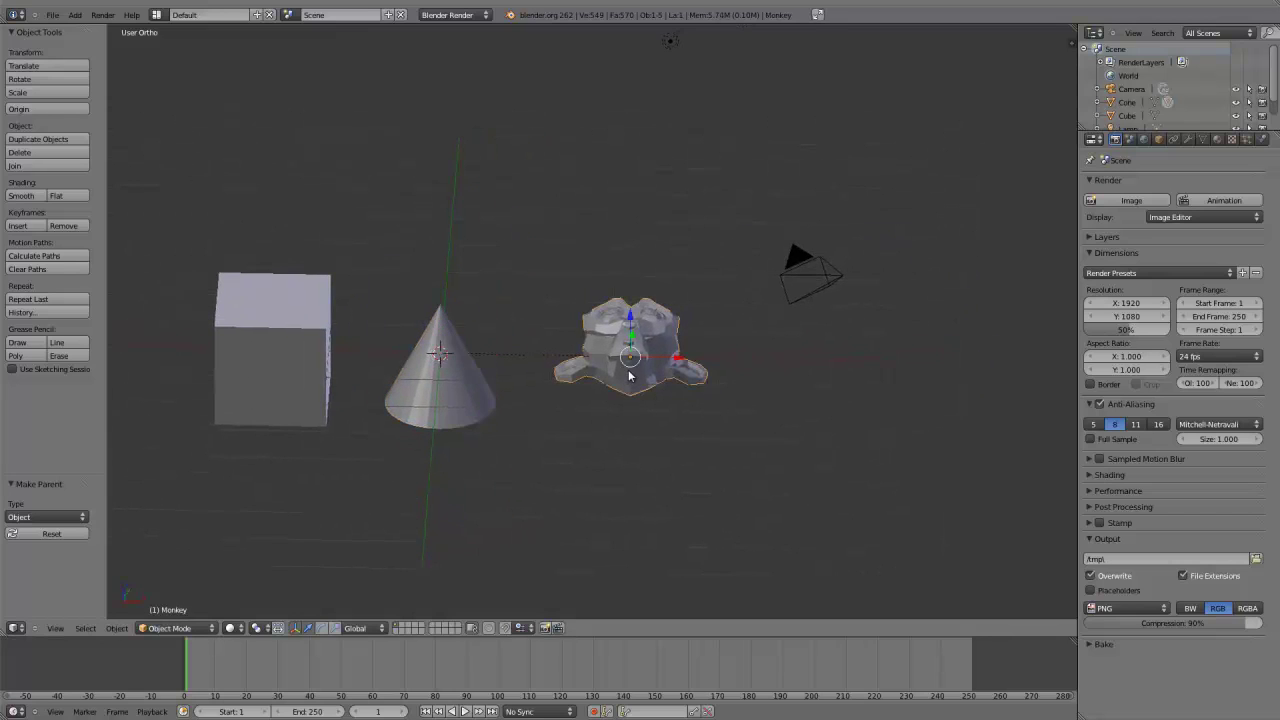
pyautogui.press('g')
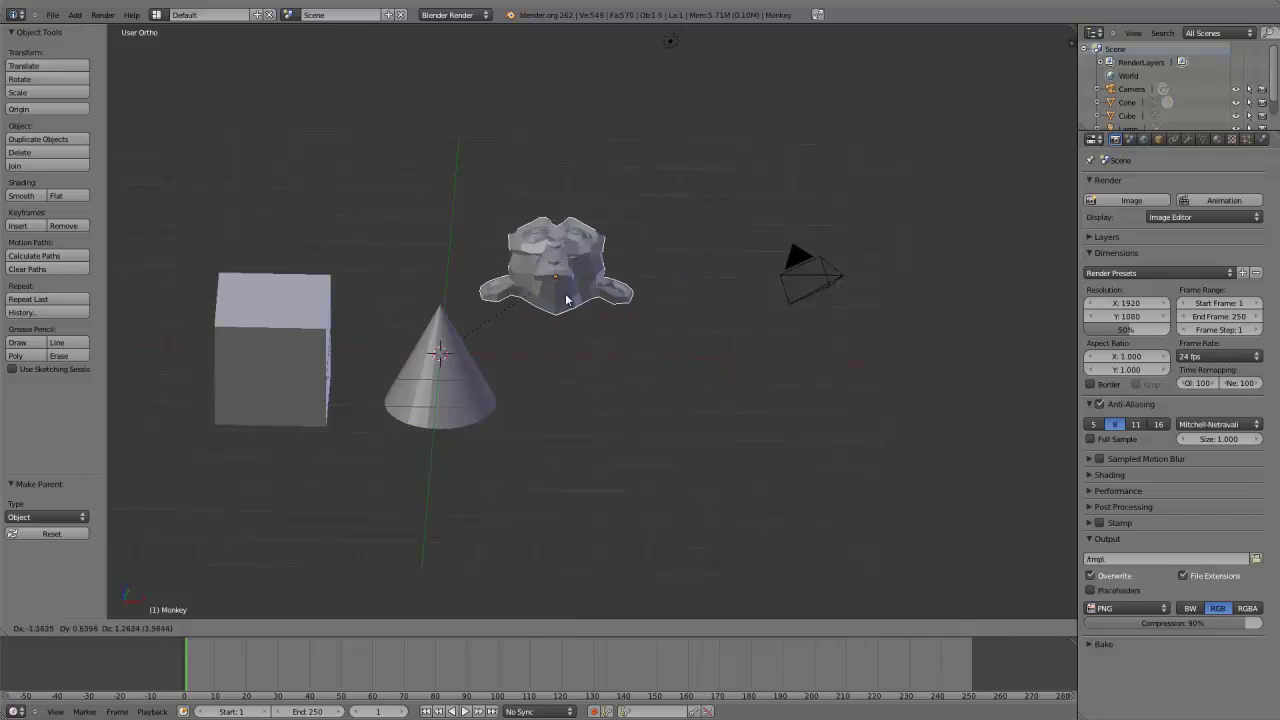
pyautogui.rightClick(652, 361)
pyautogui.press('r')
pyautogui.rightClick(668, 362)
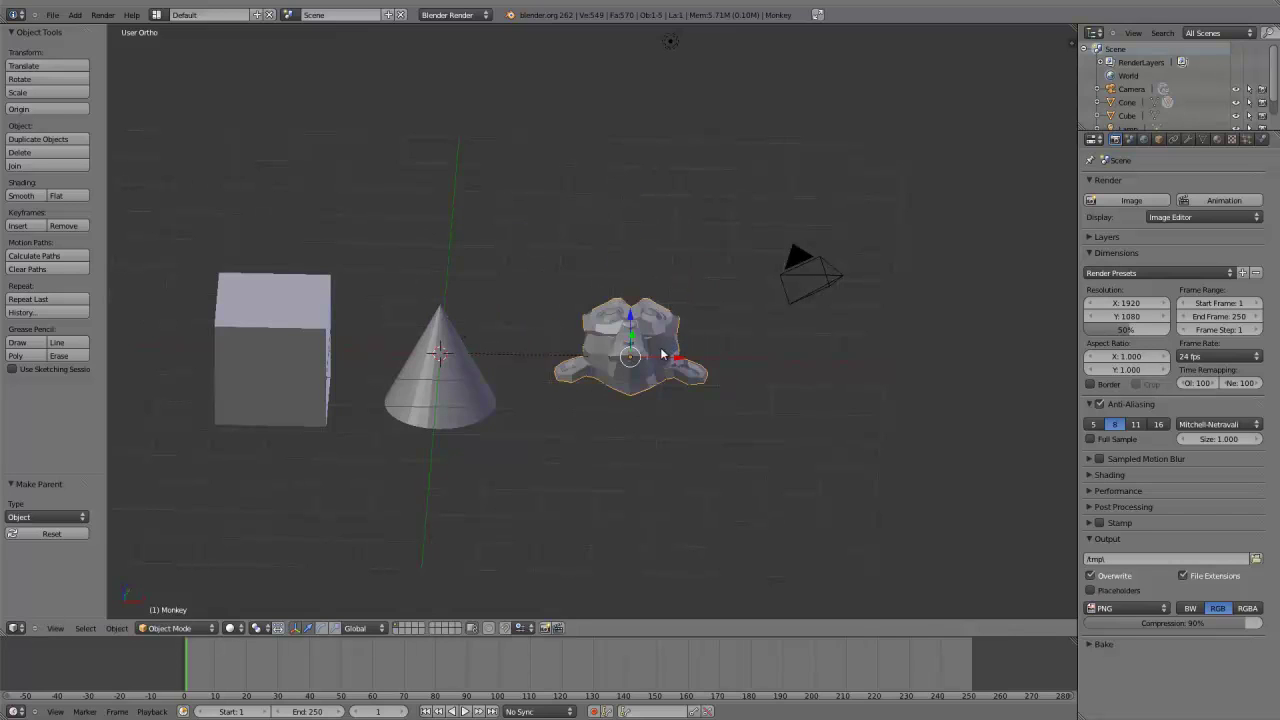
pyautogui.press('s')
pyautogui.rightClick(702, 390)
pyautogui.scroll(1, 584, 393)
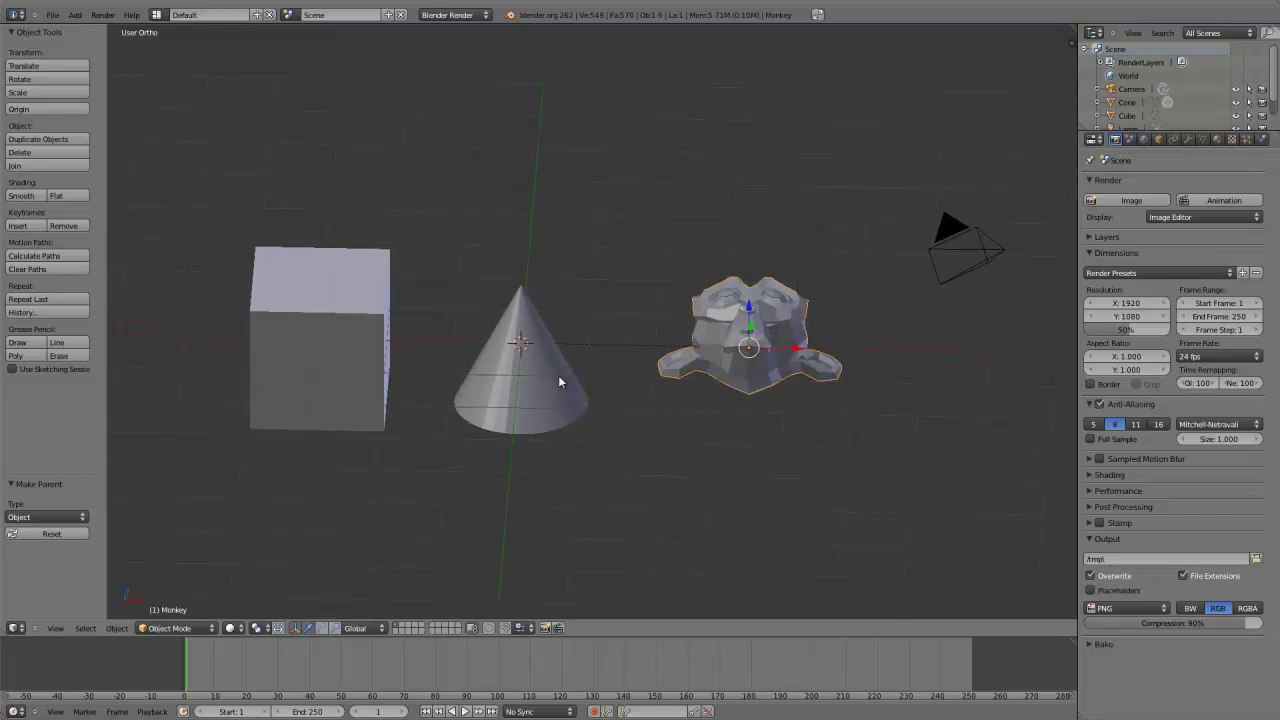
pyautogui.rightClick(559, 375)
pyautogui.keyDown('shift'); pyautogui.rightClick(308, 311); pyautogui.keyUp('shift')
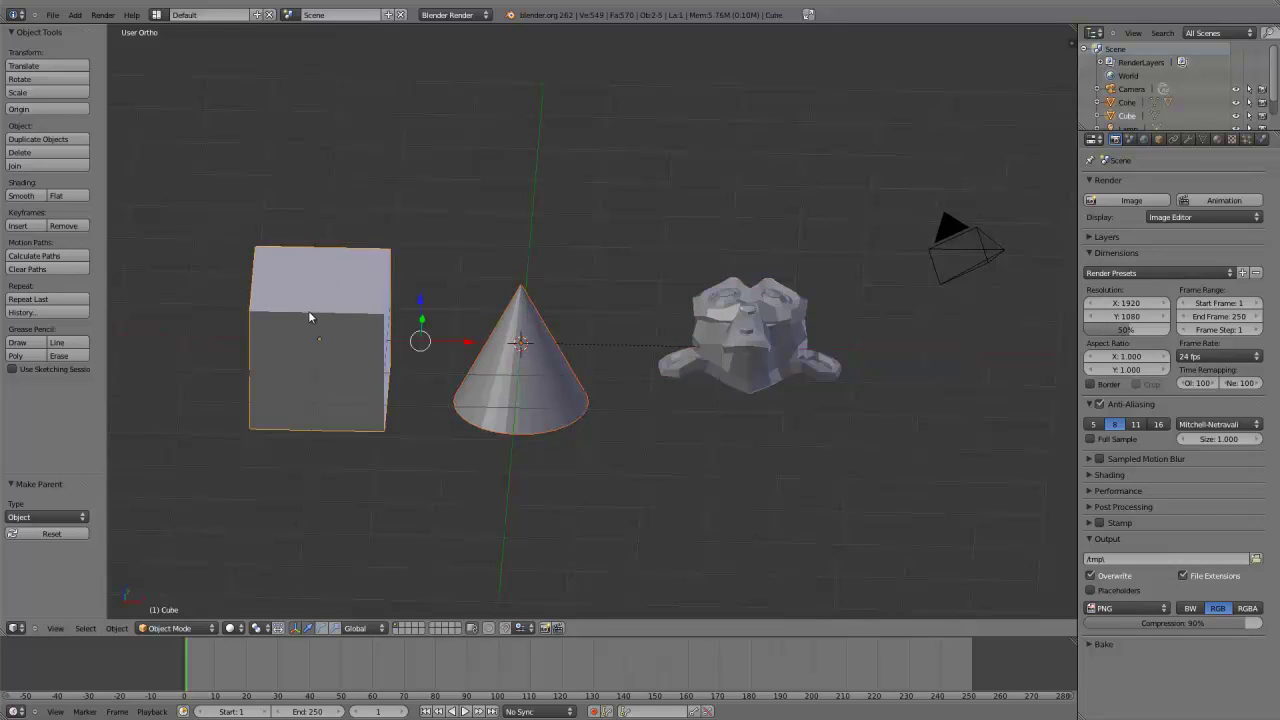
# Parent the cone to the cube, then rotate the cube -24.75° with its children.
pyautogui.hotkey('ctrl', 'p')
pyautogui.click(308, 310)
pyautogui.rightClick(312, 380)
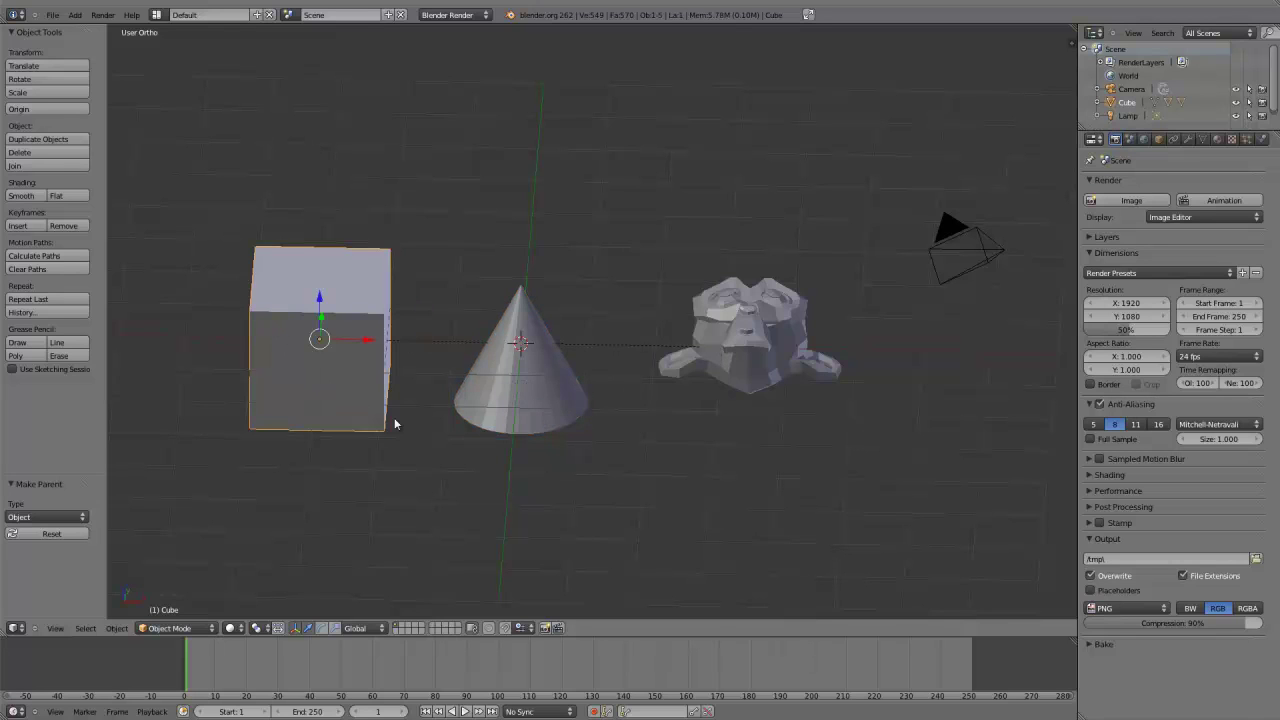
pyautogui.press('r')
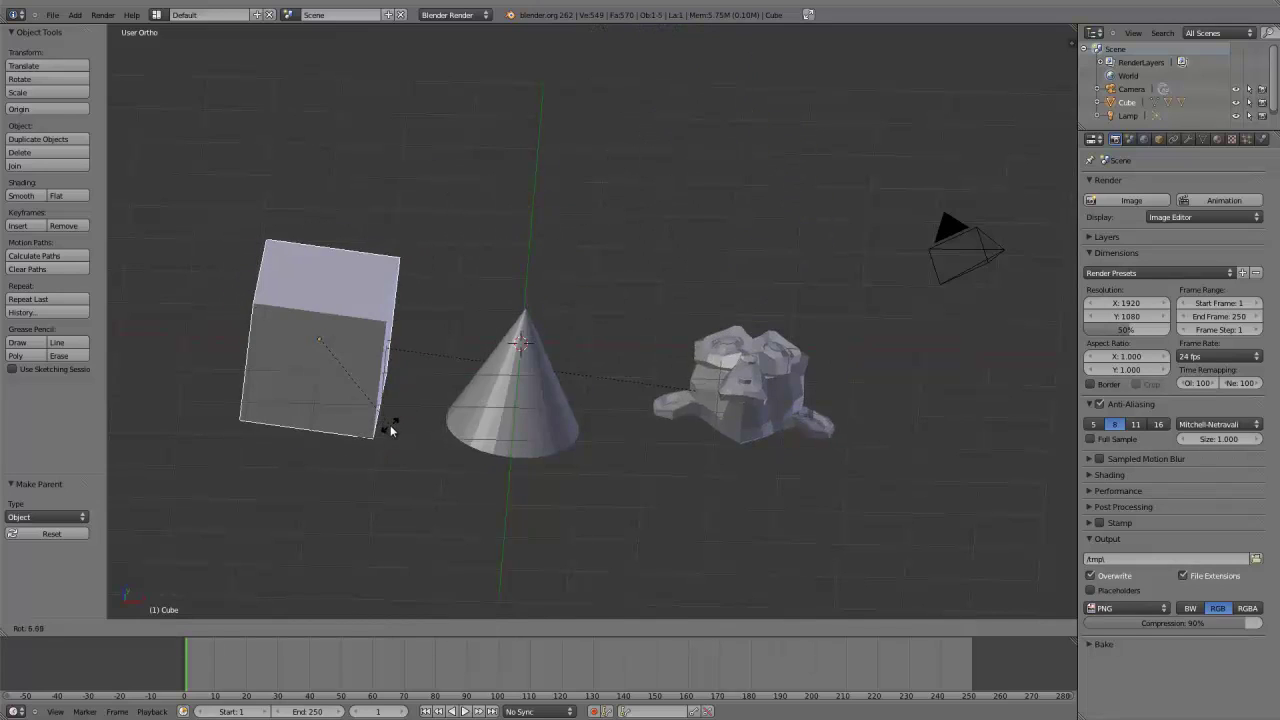
pyautogui.click(432, 382)
# Rotate the cone 53.734° around X so the monkey swings along, then select the monkey.
pyautogui.rightClick(527, 311)
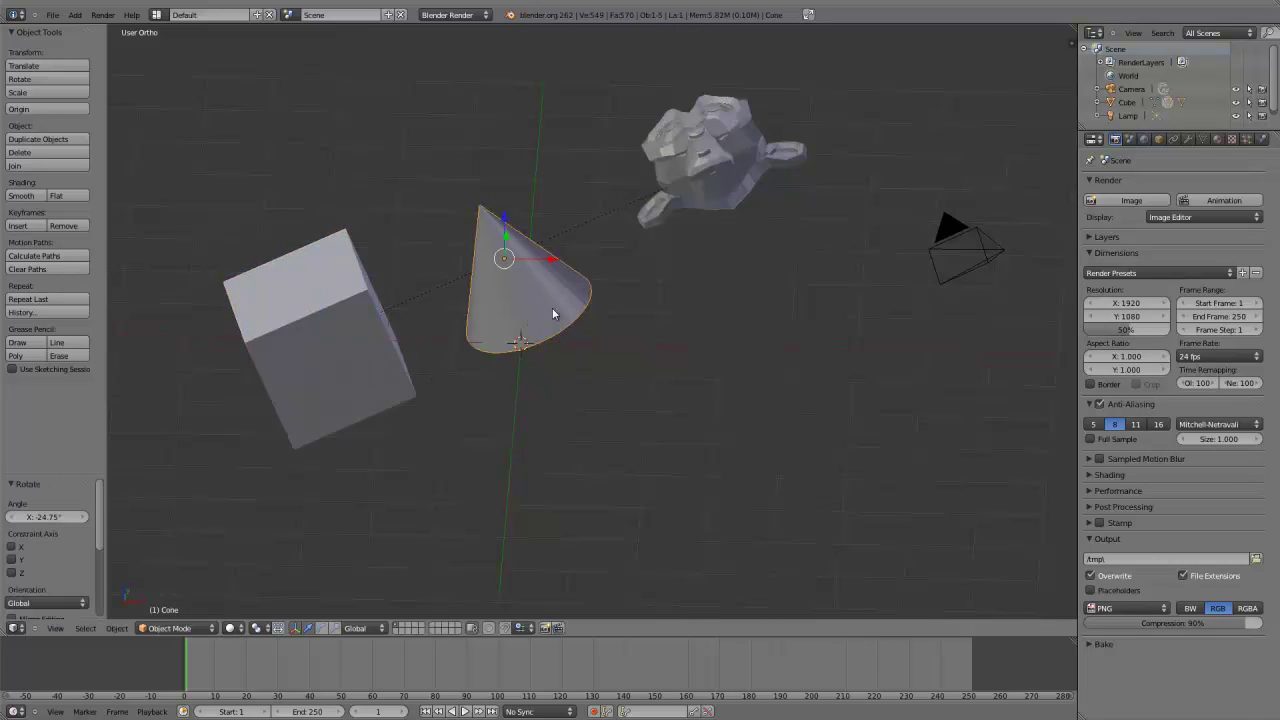
pyautogui.press('r')
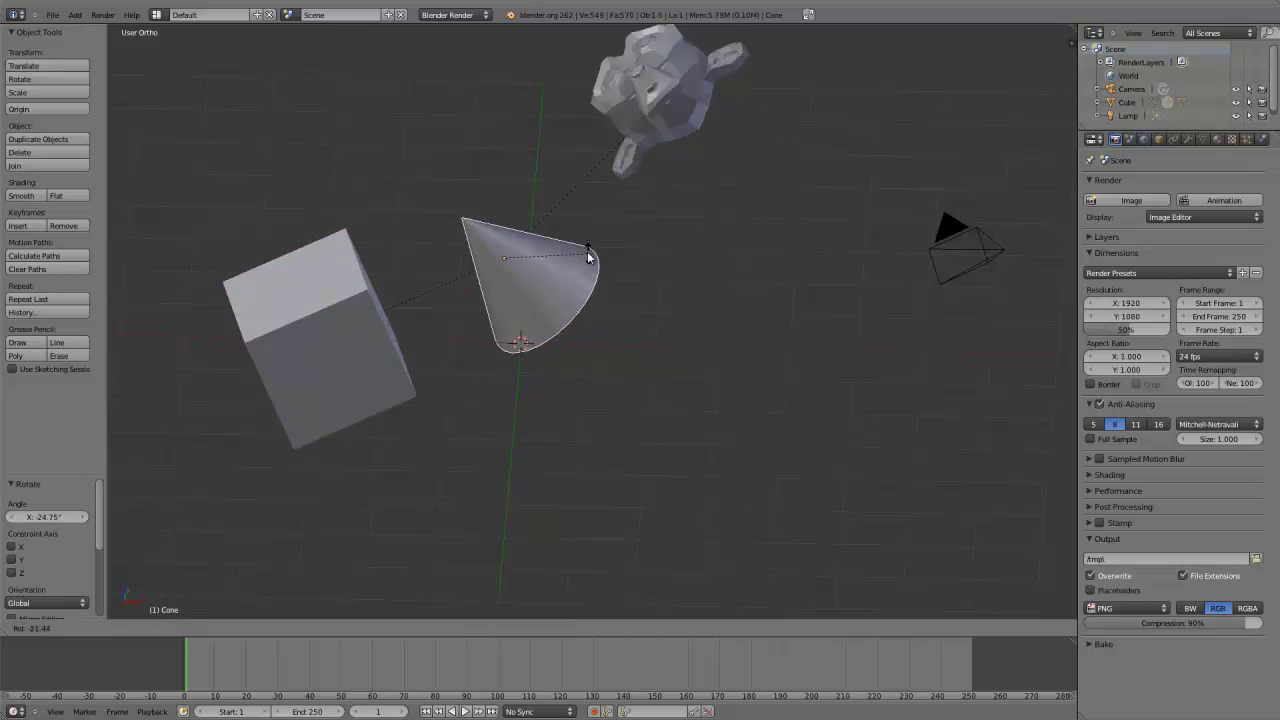
pyautogui.click(533, 346)
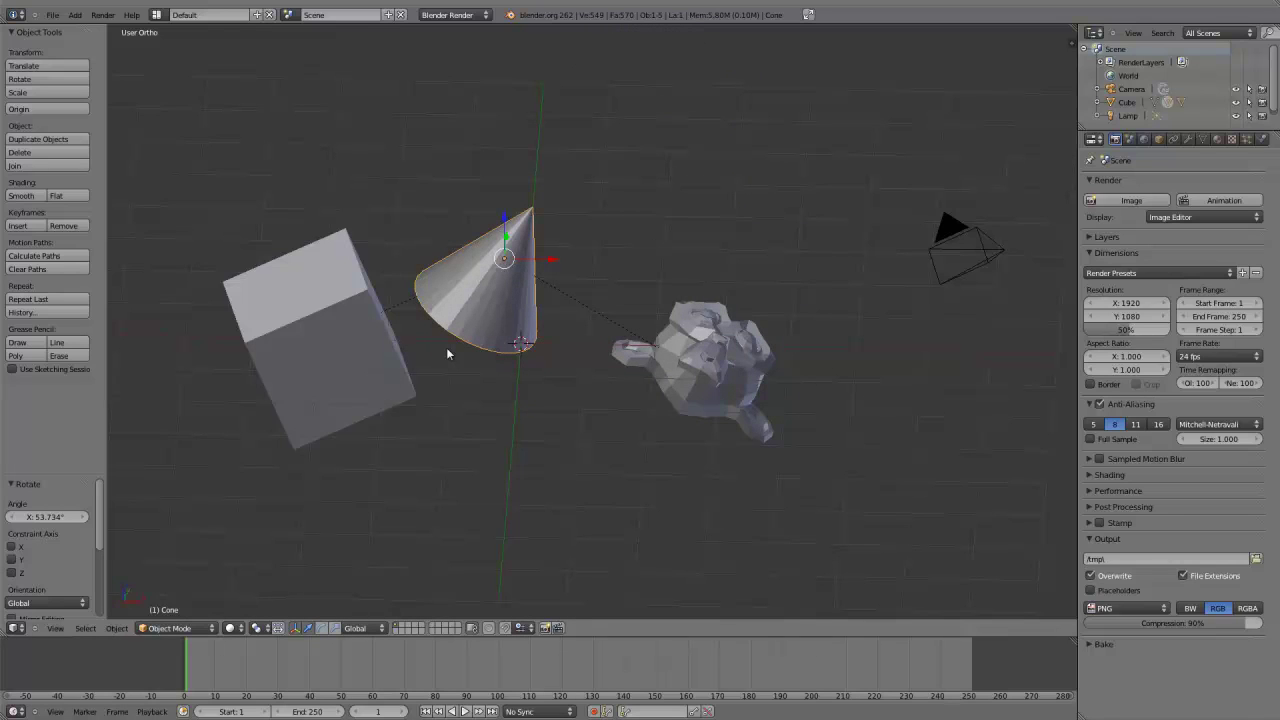
pyautogui.rightClick(652, 366)
# Clear the monkey's parent, then clear the cone's parent using Clear and Keep Transformation.
pyautogui.hotkey('alt', 'p')
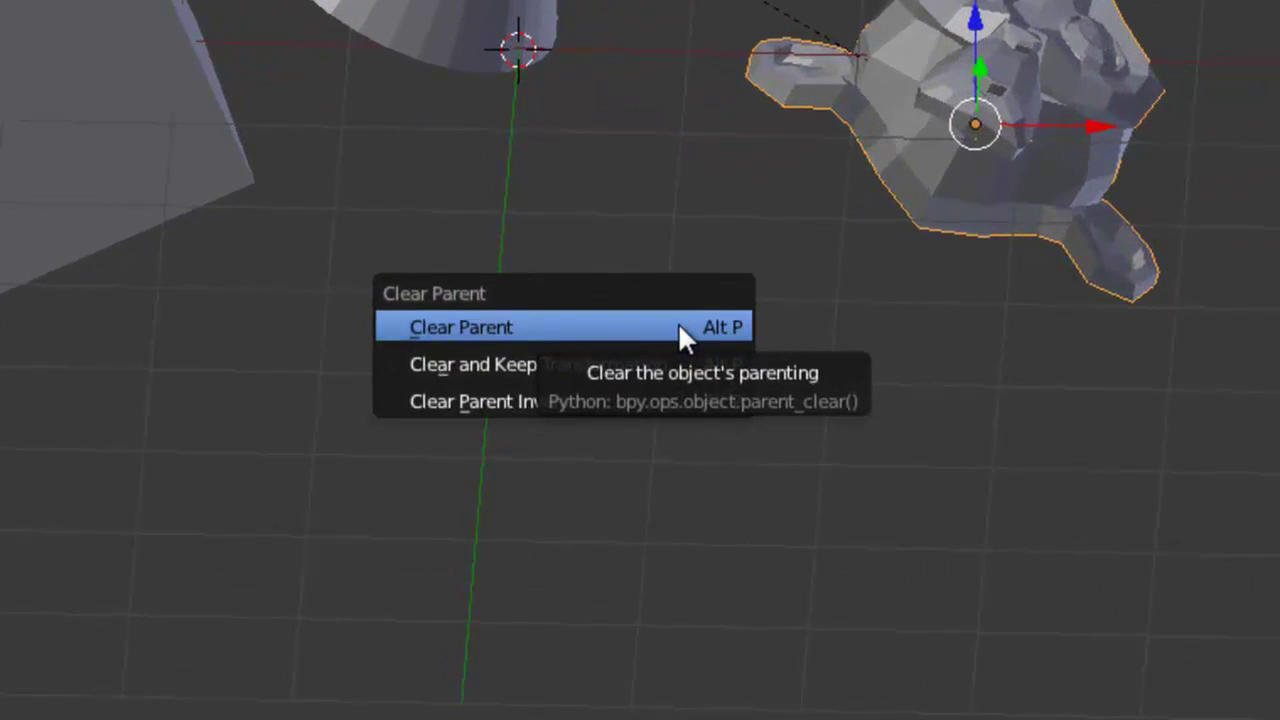
pyautogui.click(679, 325)
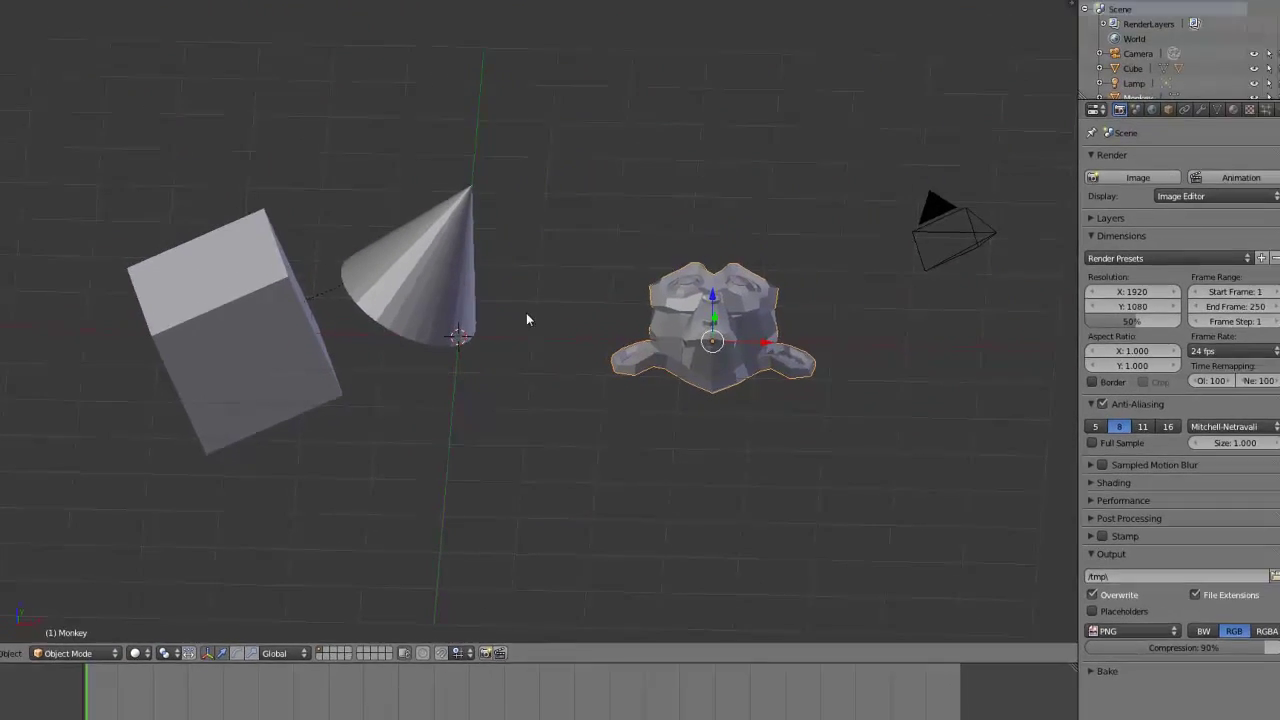
pyautogui.rightClick(463, 298)
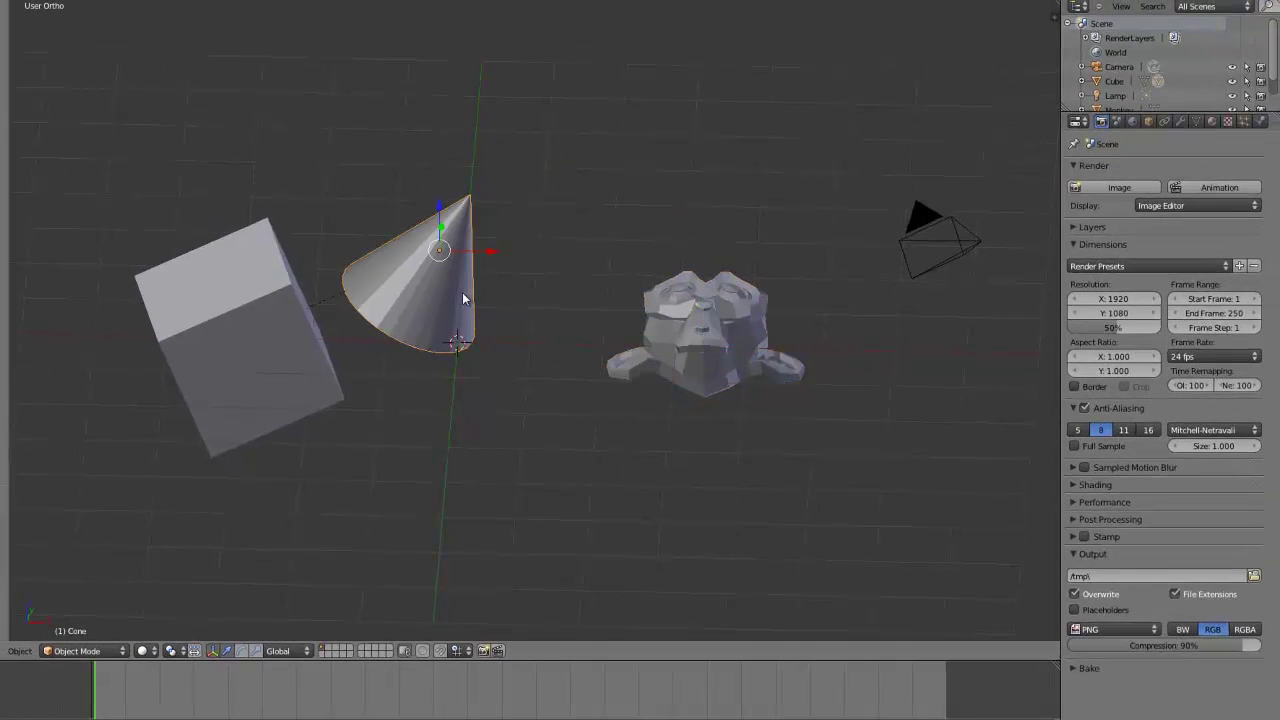
pyautogui.rightClick(532, 365)
pyautogui.rightClick(425, 339)
pyautogui.hotkey('alt', 'p')
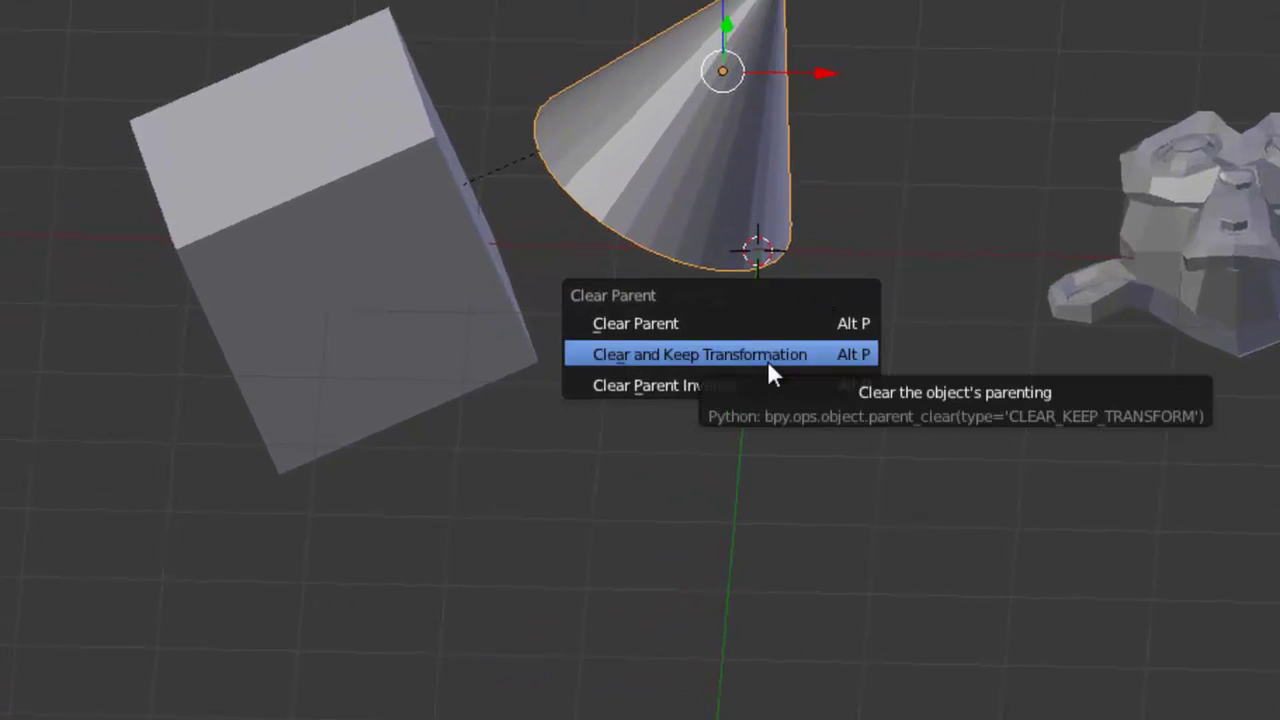
pyautogui.click(767, 360)
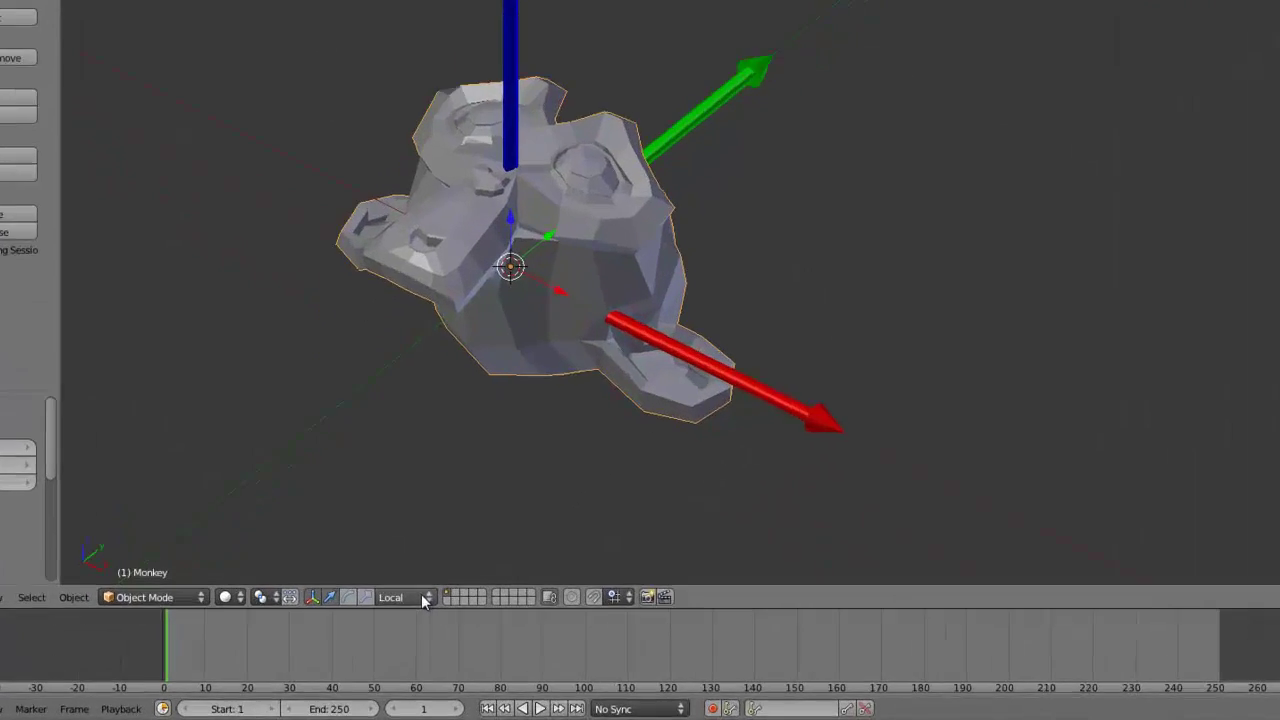
# Change the 3D view's Transform Orientation dropdown from Local to Global.
pyautogui.click(377, 628)
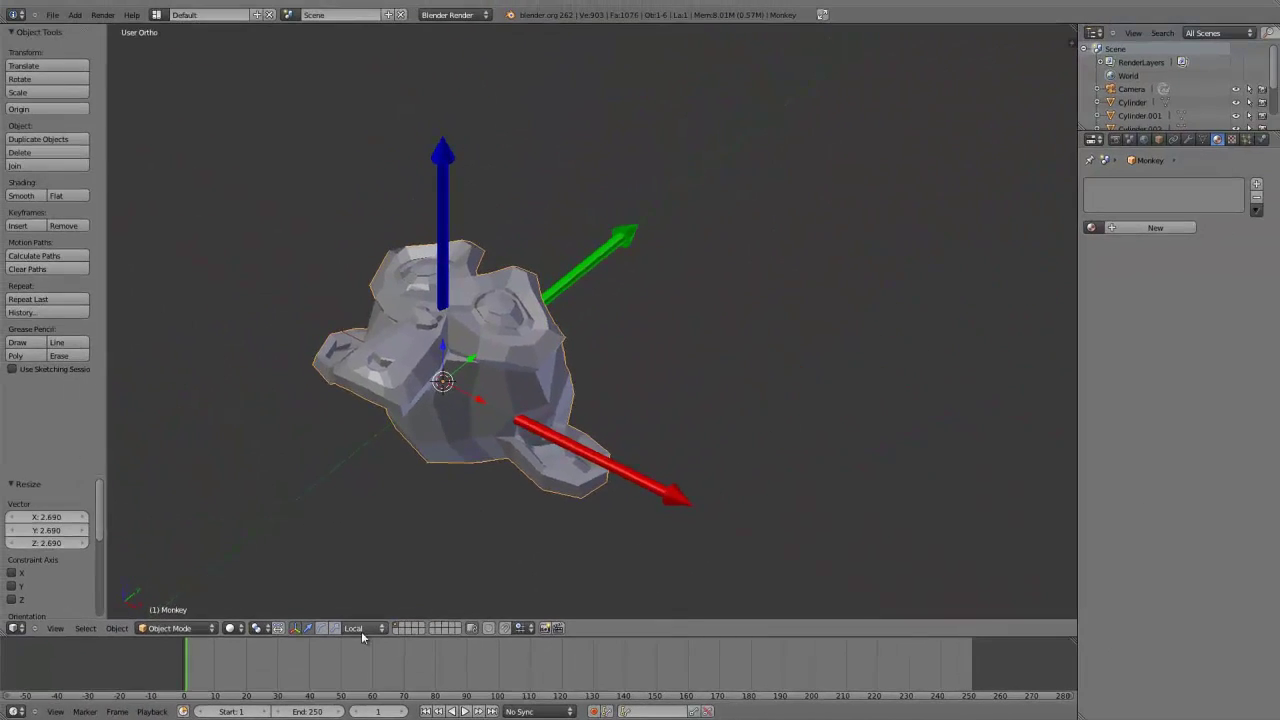
pyautogui.click(366, 627)
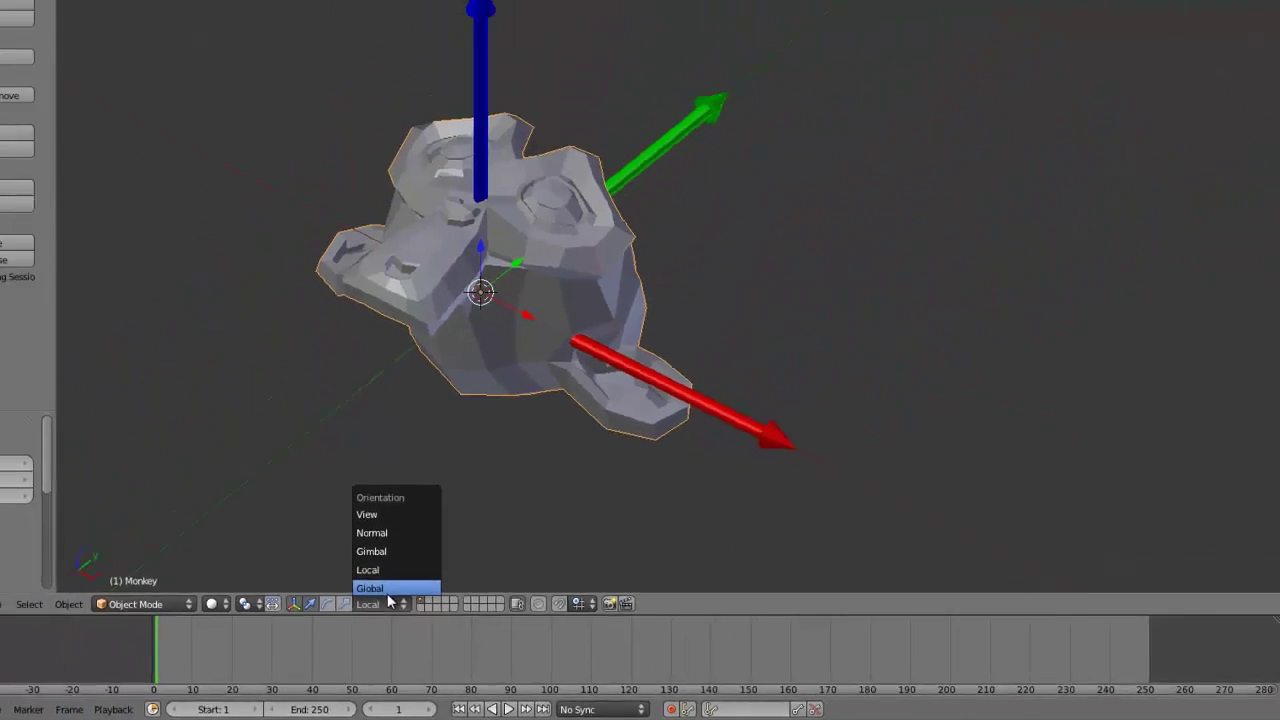
pyautogui.click(369, 617)
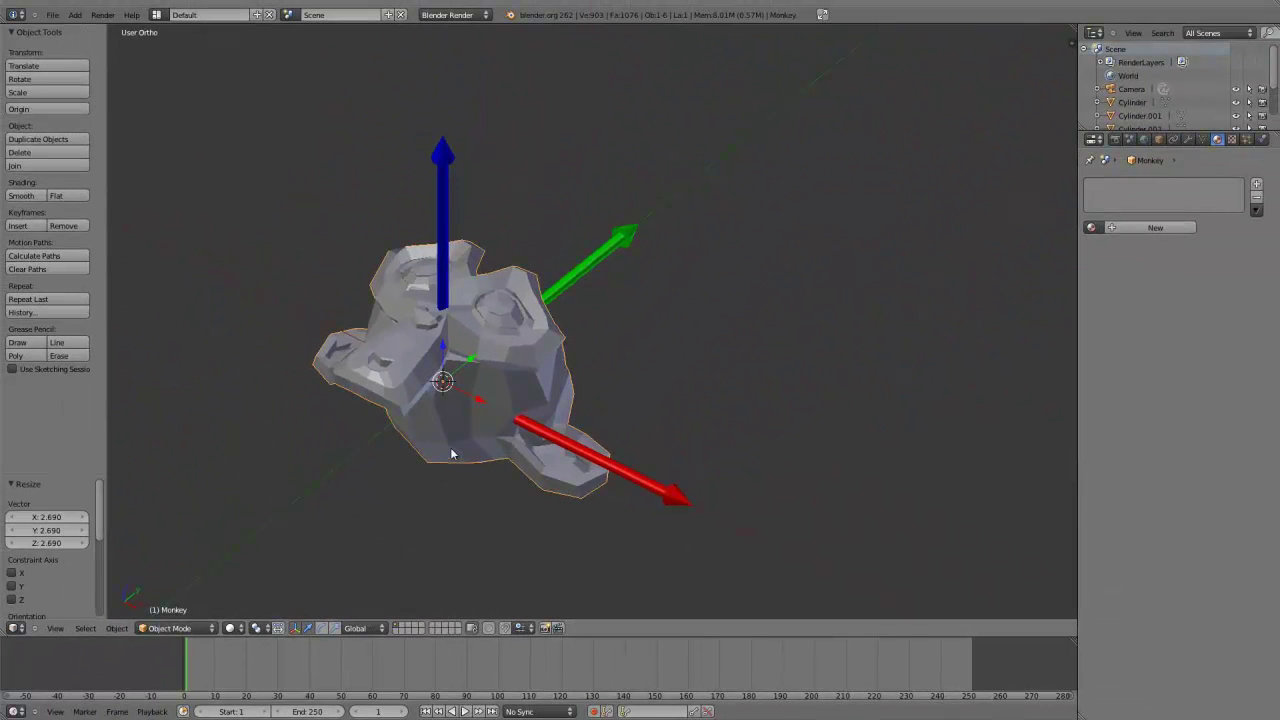
# Move the monkey along the global Y axis and reframe the view.
pyautogui.press('g')
pyautogui.press('x')
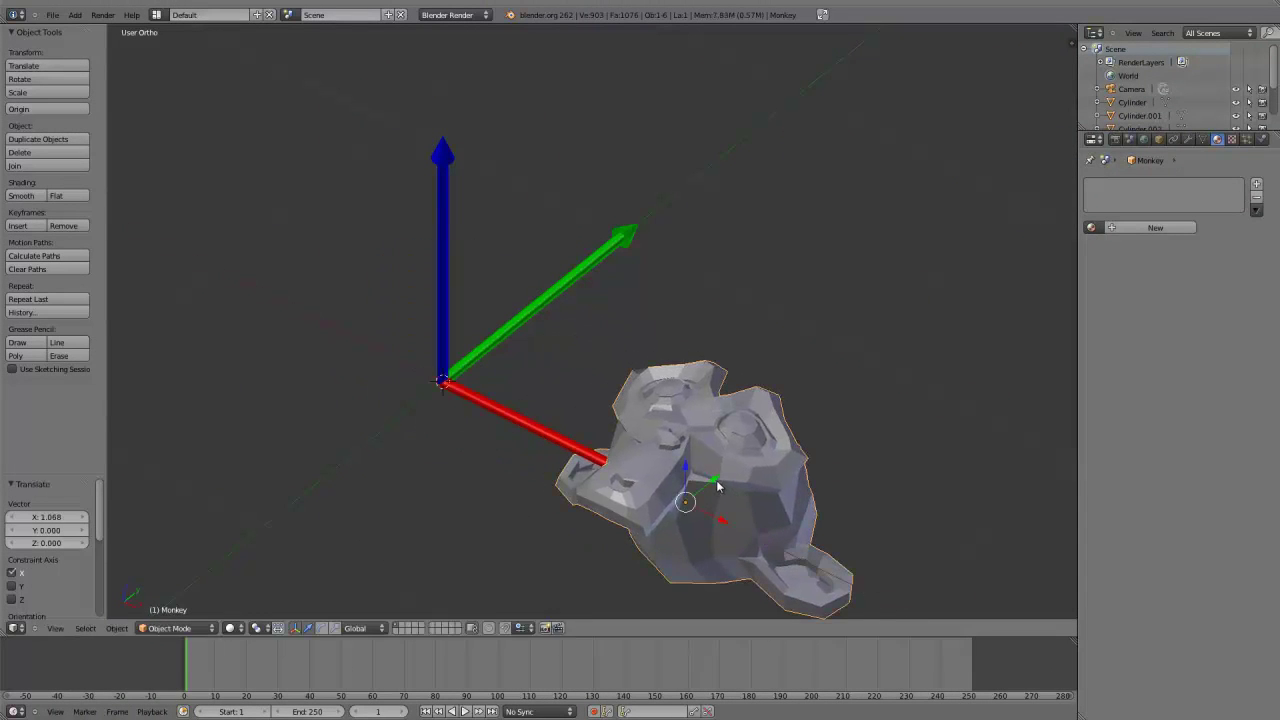
pyautogui.press('y')
pyautogui.click(839, 432)
pyautogui.scroll(-10, 572, 376)
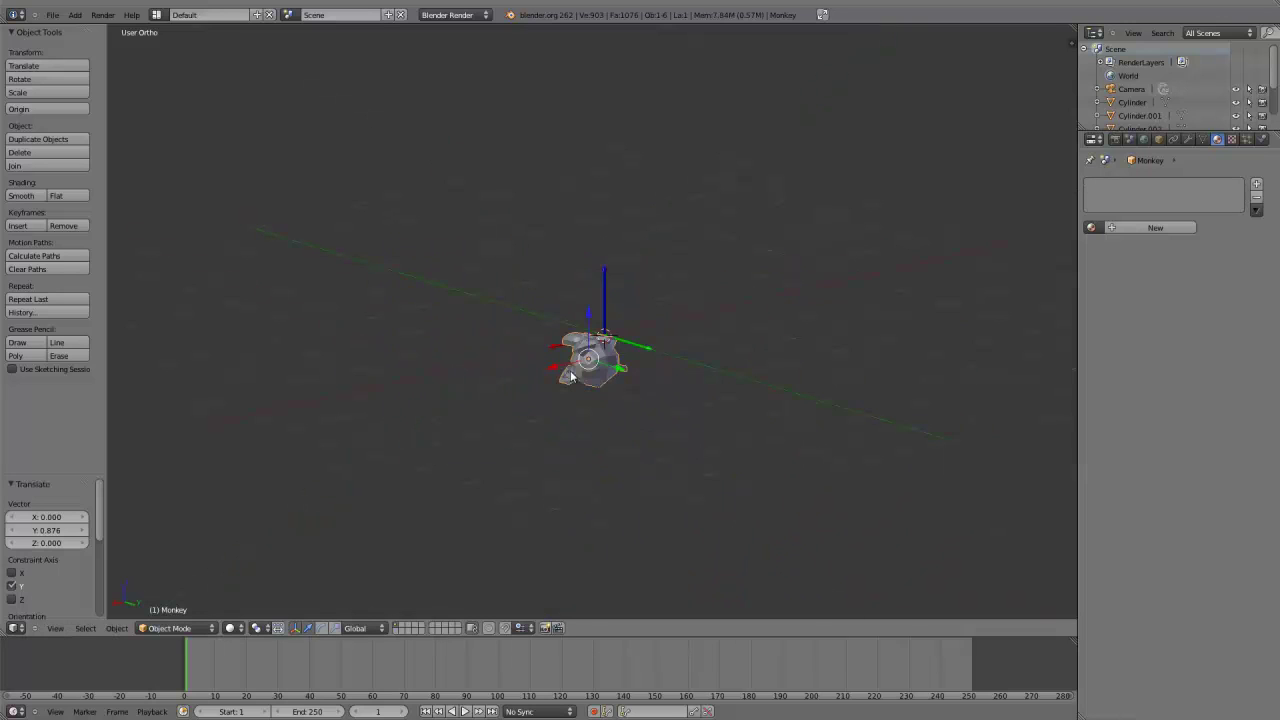
pyautogui.moveTo(665, 420)
pyautogui.mouseDown(button='middle')
pyautogui.moveTo(708, 398)
pyautogui.moveTo(637, 376)
pyautogui.mouseUp(button='middle')
pyautogui.scroll(4, 708, 398)
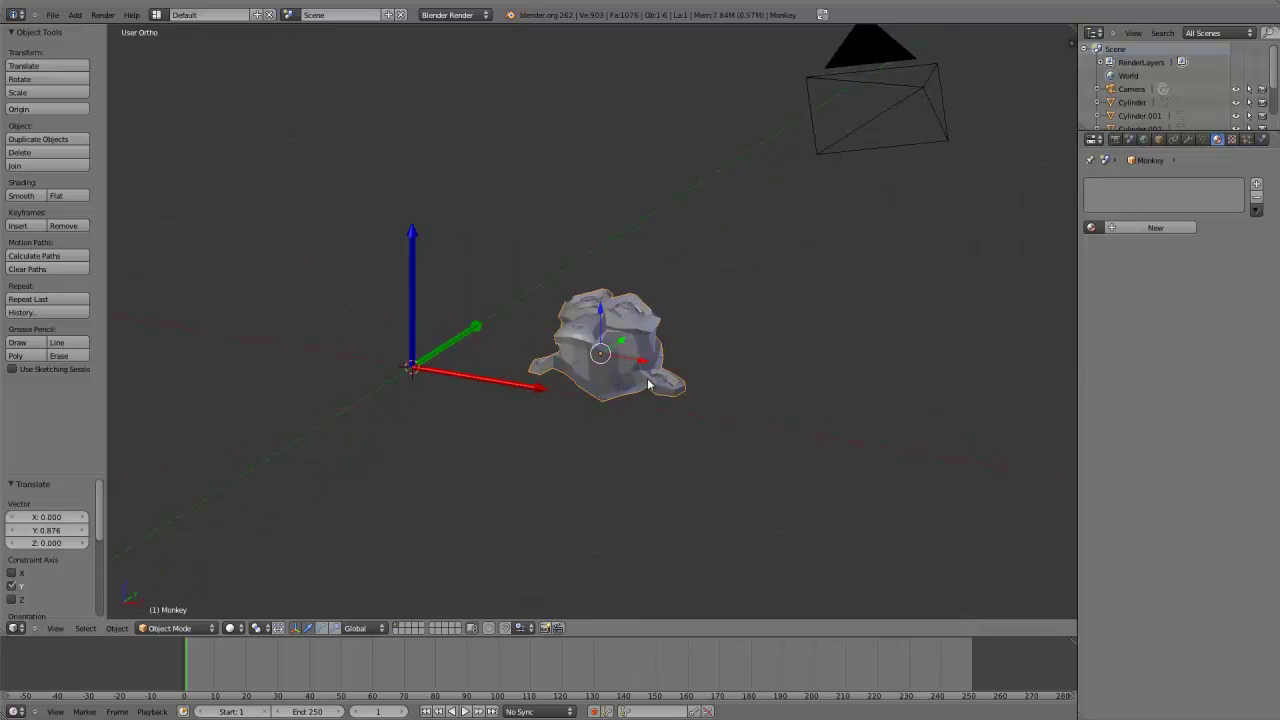
# Rotate the monkey in place until it is tilted -56.15° around X.
pyautogui.press('r')
pyautogui.click(690, 288)
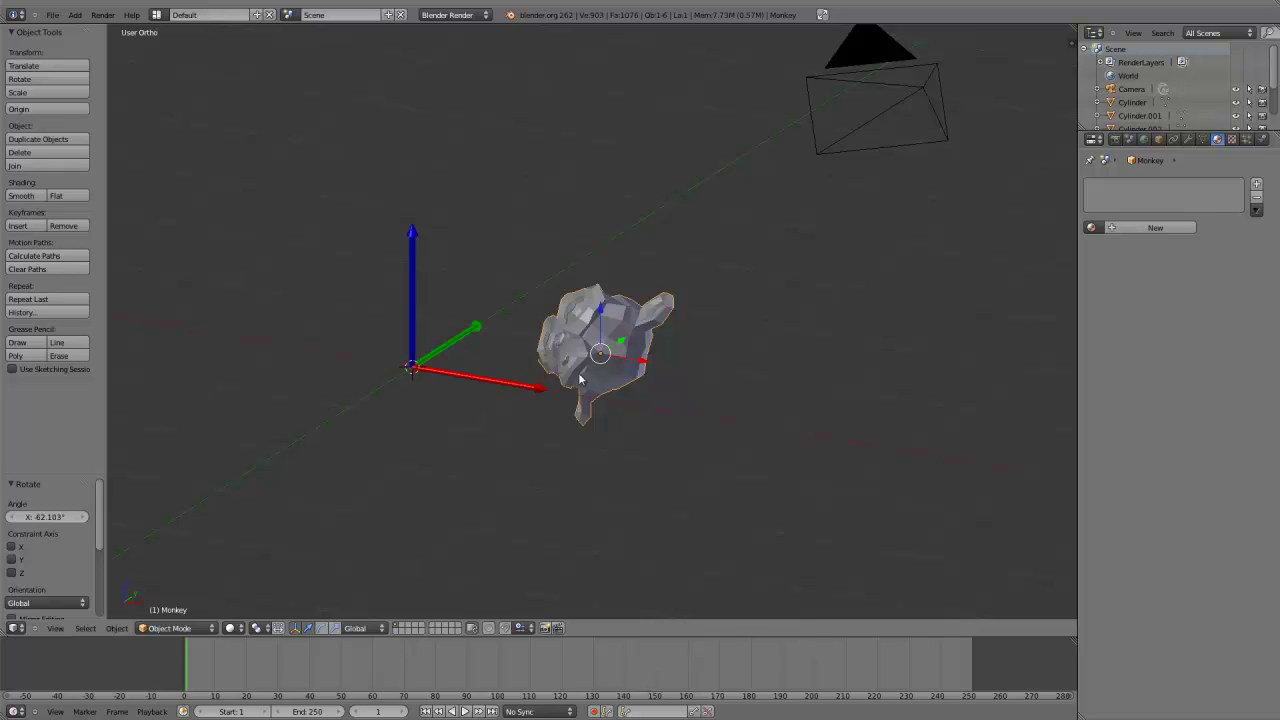
pyautogui.press('r')
pyautogui.click(677, 273)
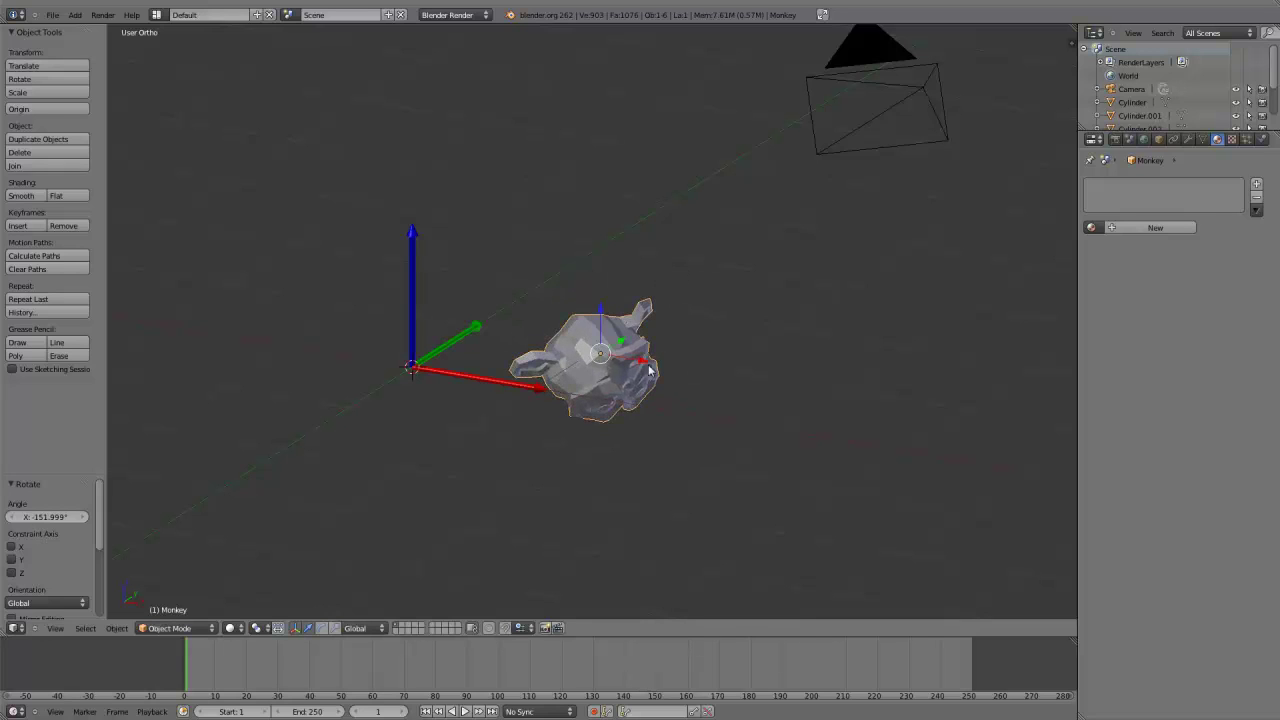
pyautogui.press('r')
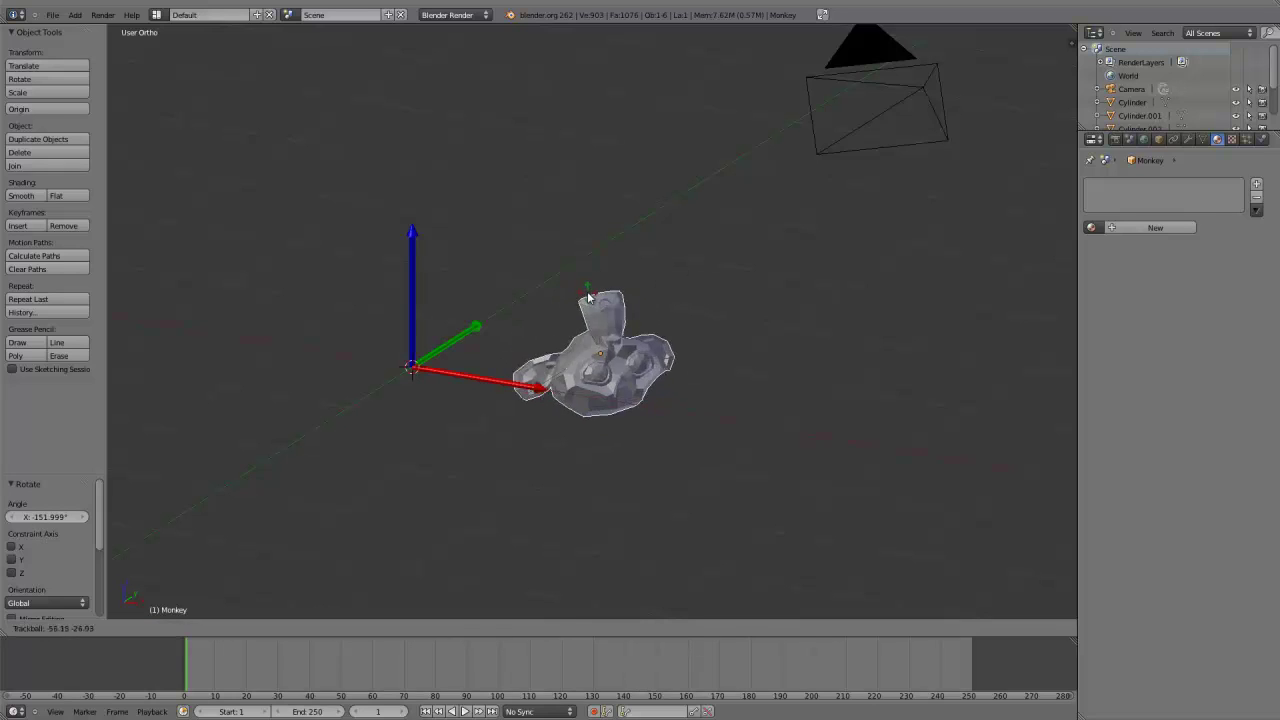
pyautogui.click(588, 372)
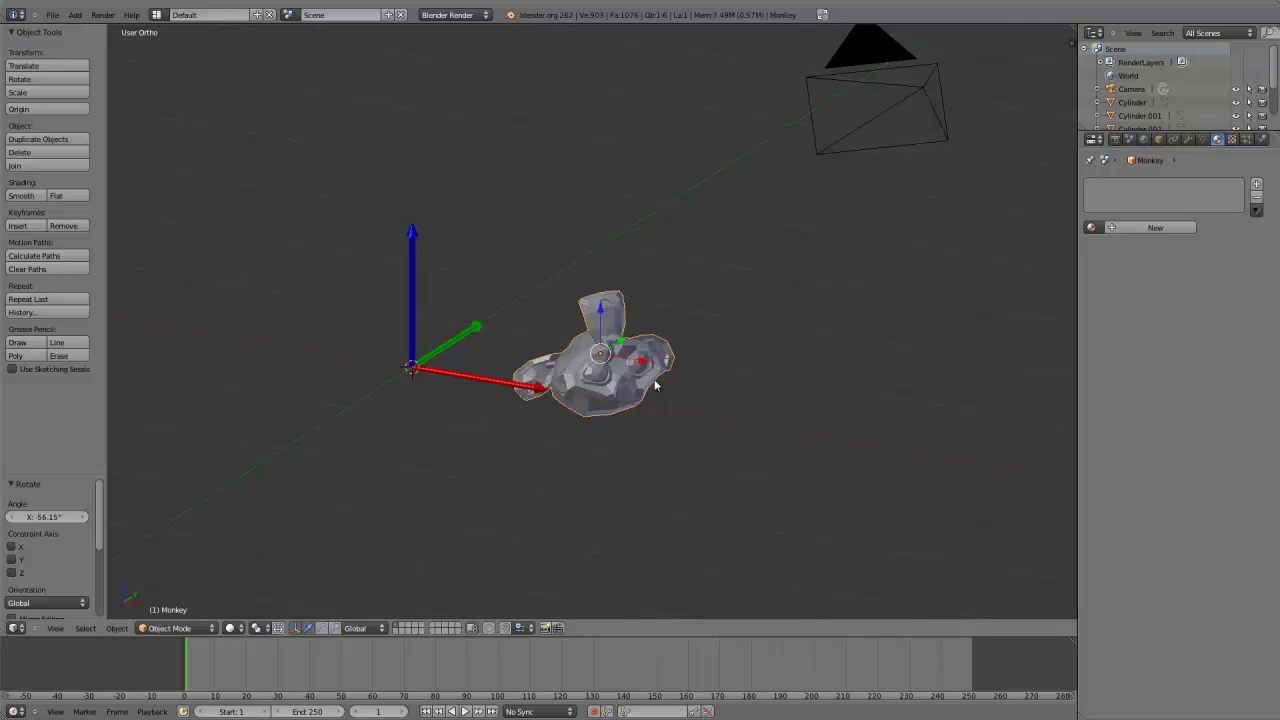
# Change the transform orientation and turn the monkey 69.5° around its Z axis.
pyautogui.click(367, 628)
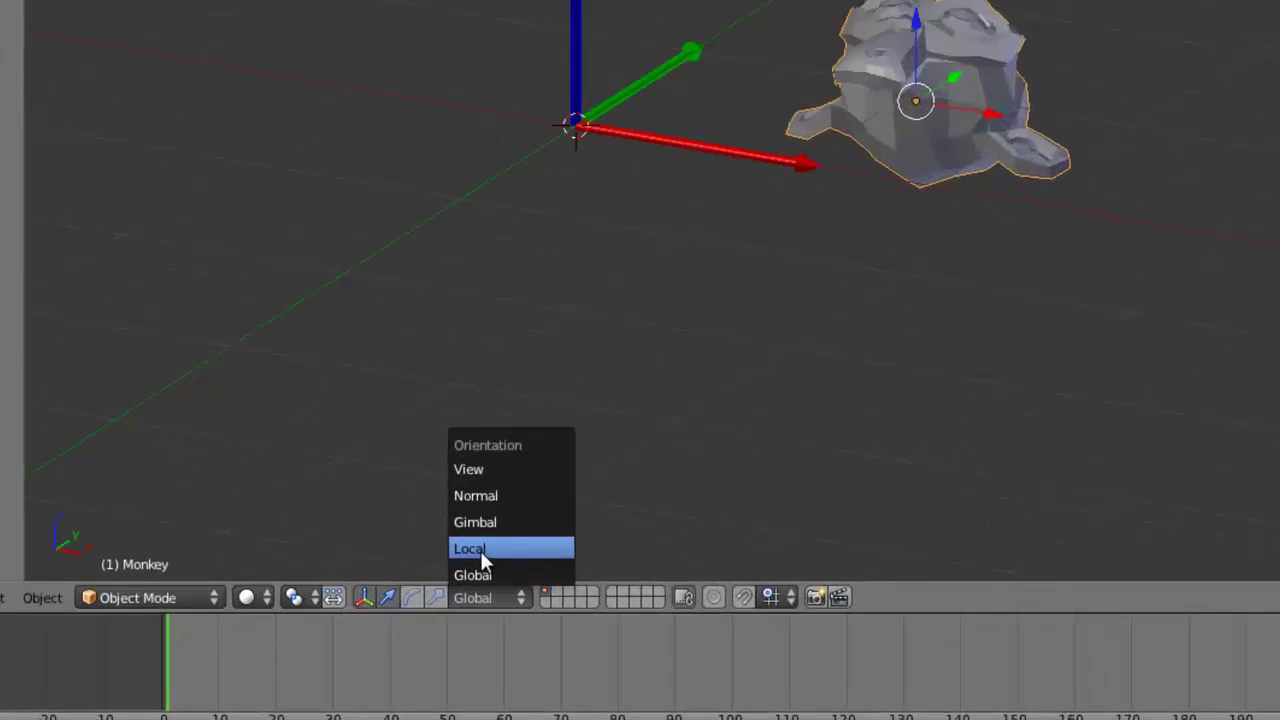
pyautogui.click(660, 485)
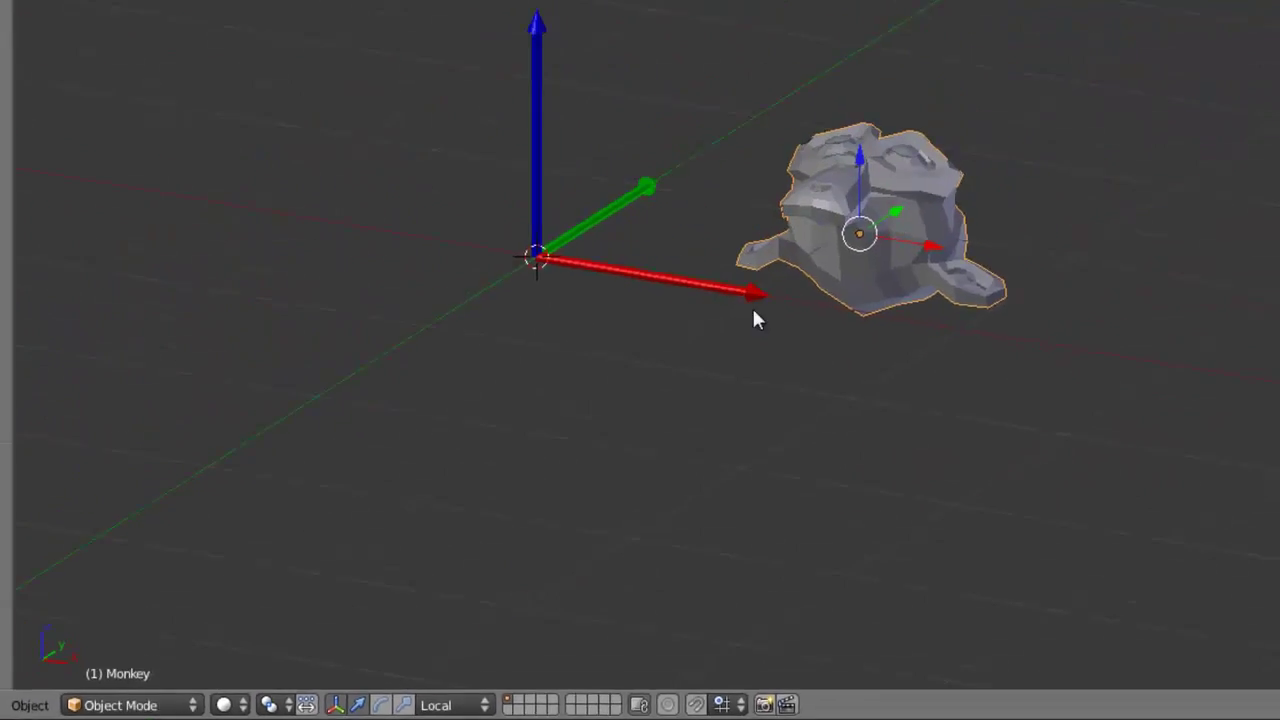
pyautogui.moveTo(709, 418)
pyautogui.mouseDown(button='middle')
pyautogui.moveTo(674, 440)
pyautogui.moveTo(731, 448)
pyautogui.moveTo(654, 512)
pyautogui.mouseUp(button='middle')
pyautogui.scroll(3, 731, 448)
pyautogui.scroll(1, 668, 462)
pyautogui.press('r')
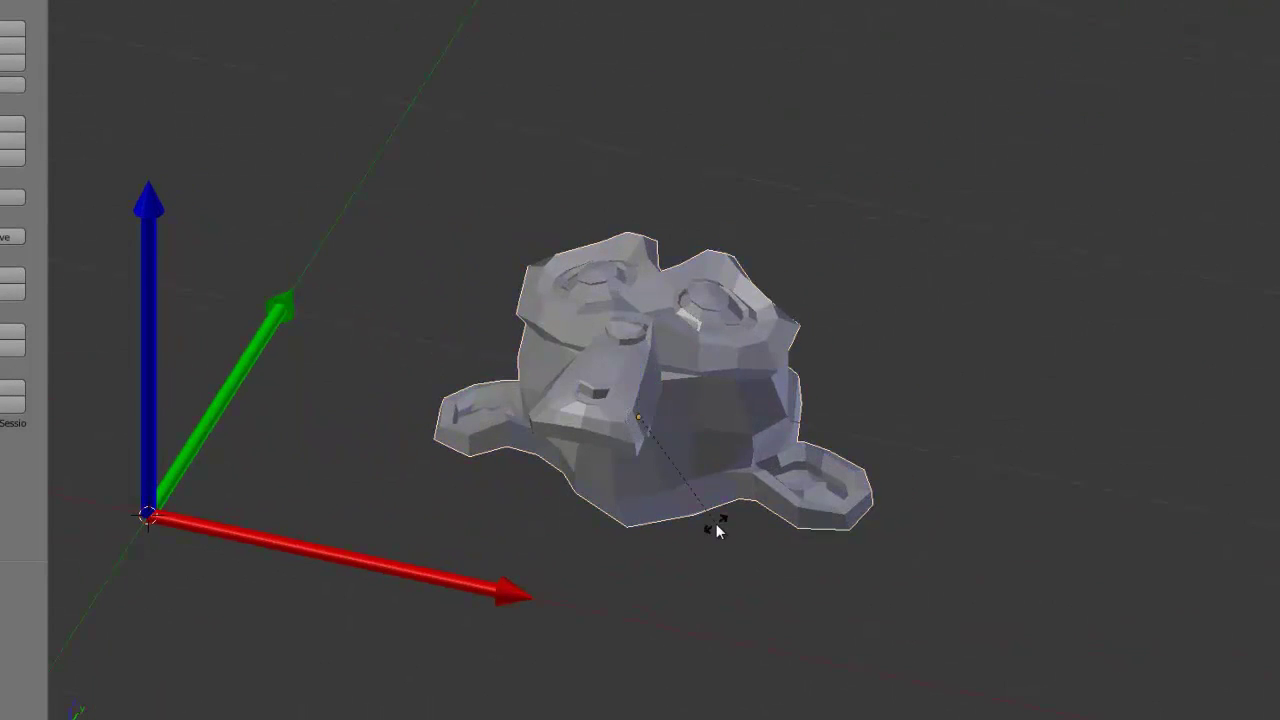
pyautogui.press('z')
pyautogui.click(815, 388)
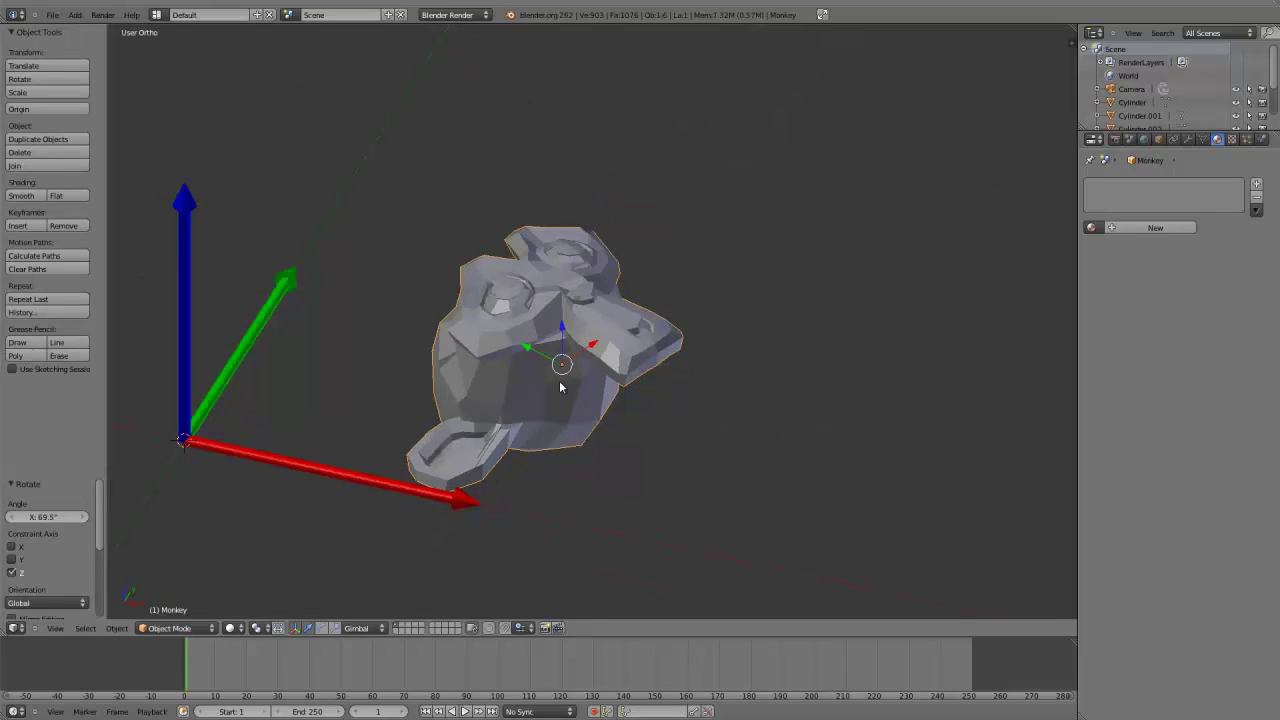
# Undo the monkey's 69.5° Z turn, then use Ctrl+Shift+Z to turn it about its vertical axis.
pyautogui.hotkey('ctrl', 'z')
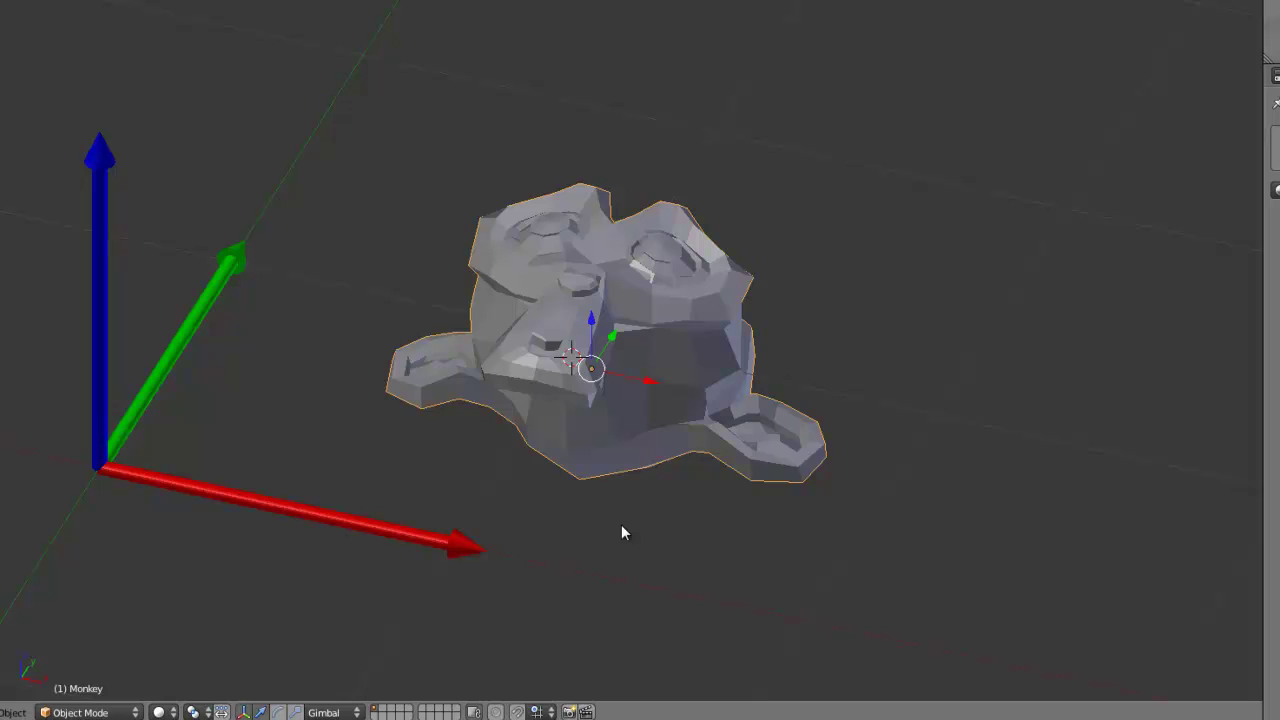
pyautogui.hotkey('ctrl', 'shift', 'z')
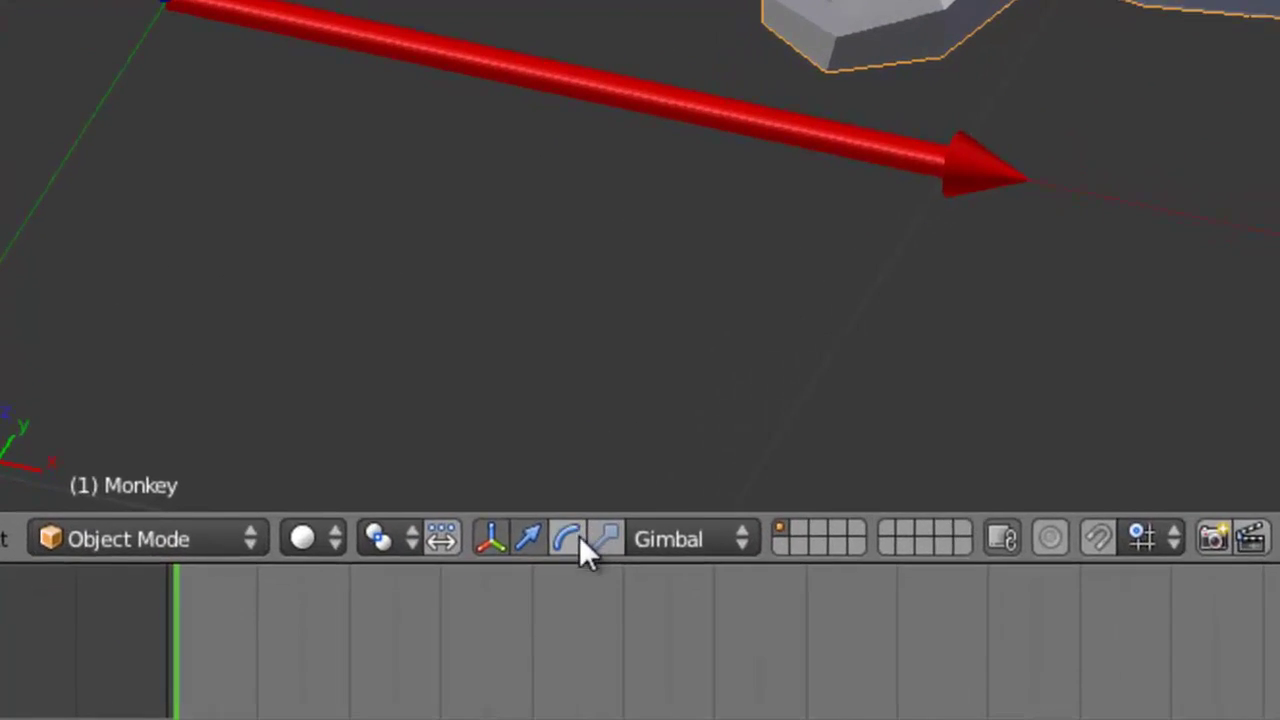
# Enable the Rotate manipulator and drag its rings to tilt the monkey into new orientations.
pyautogui.click(566, 540)
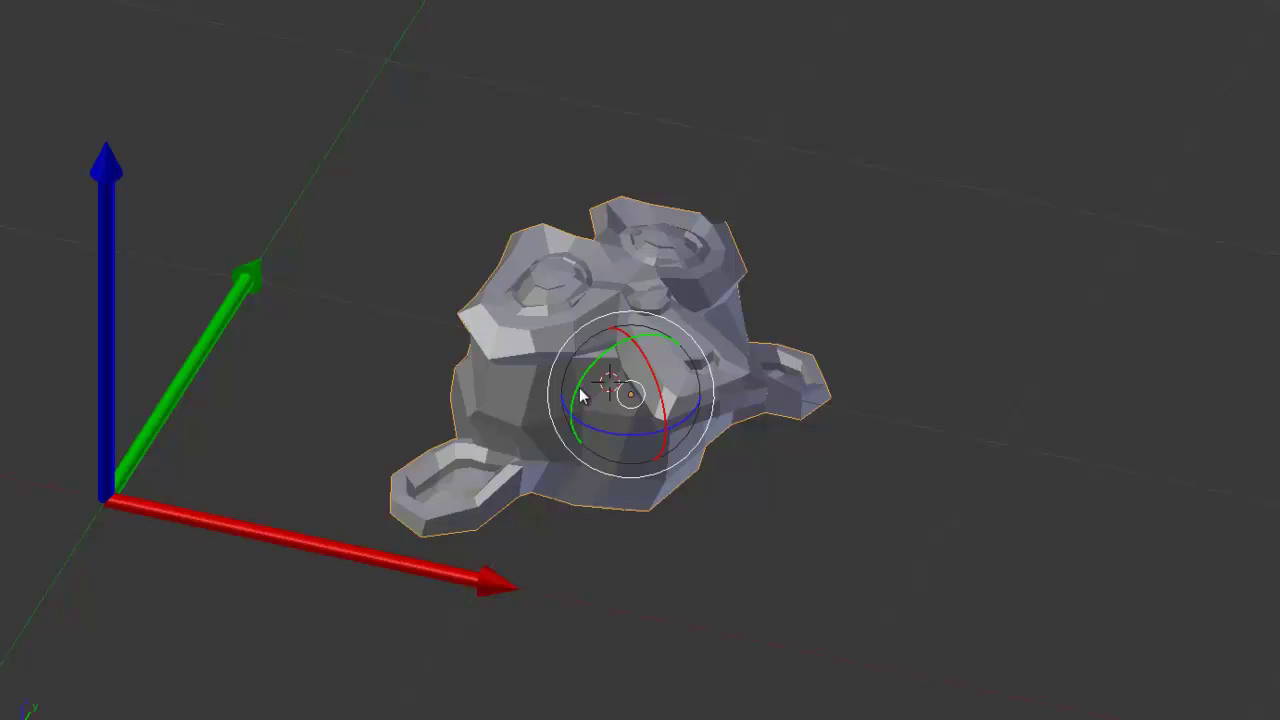
pyautogui.moveTo(577, 395); pyautogui.dragTo(624, 466)
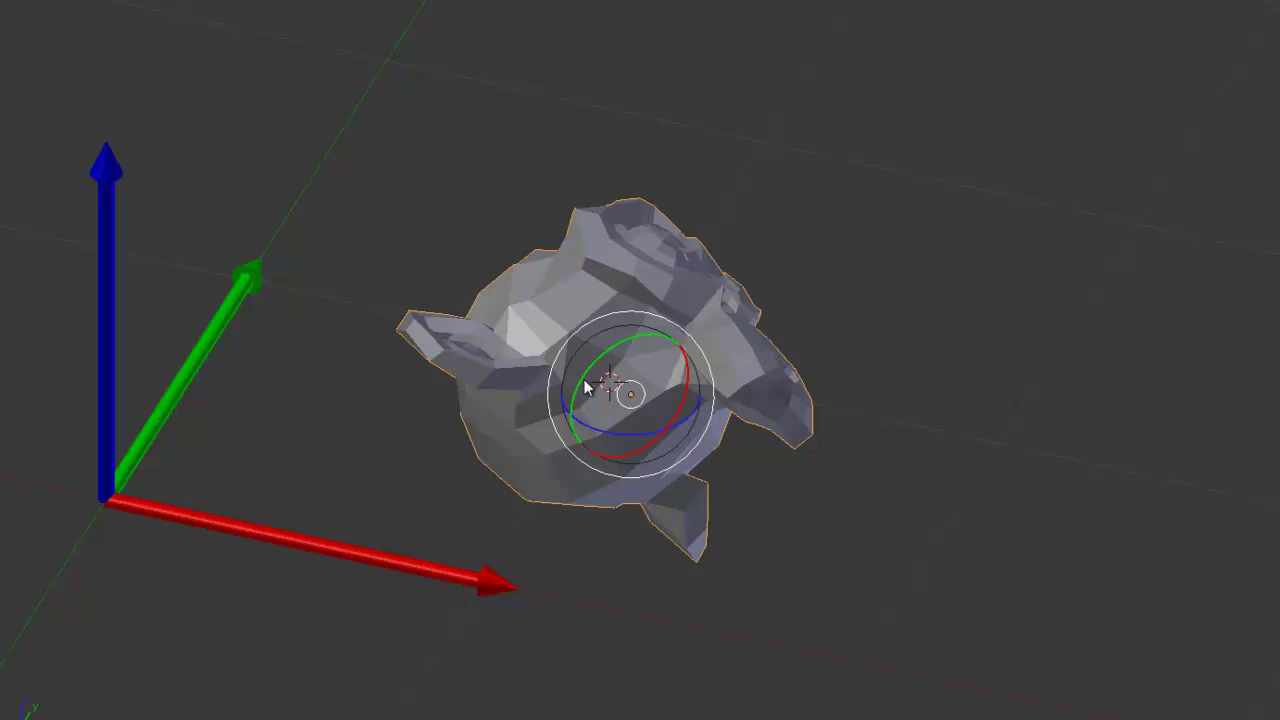
pyautogui.moveTo(586, 381); pyautogui.dragTo(568, 570)
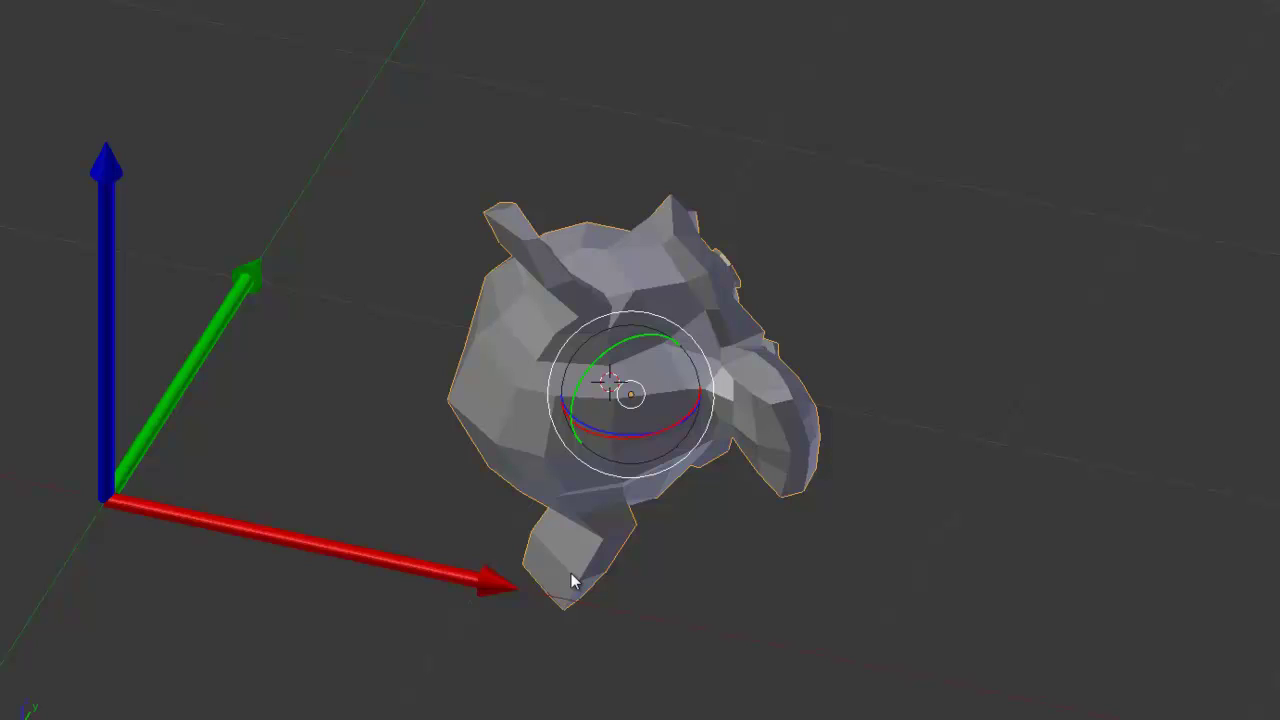
pyautogui.moveTo(584, 396); pyautogui.dragTo(581, 396)
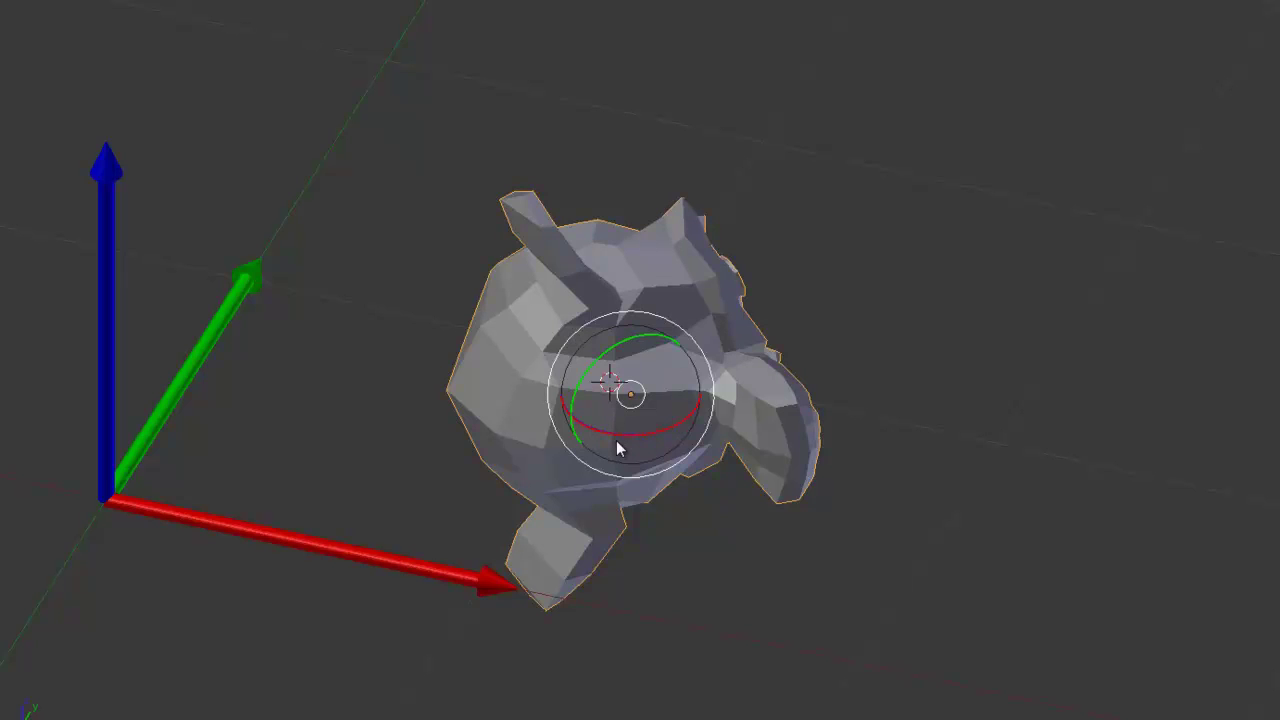
pyautogui.moveTo(620, 445)
pyautogui.mouseDown()
pyautogui.moveTo(672, 433)
pyautogui.moveTo(654, 437)
pyautogui.moveTo(713, 395)
pyautogui.moveTo(751, 331)
pyautogui.moveTo(760, 217)
pyautogui.moveTo(716, 201)
pyautogui.mouseUp()
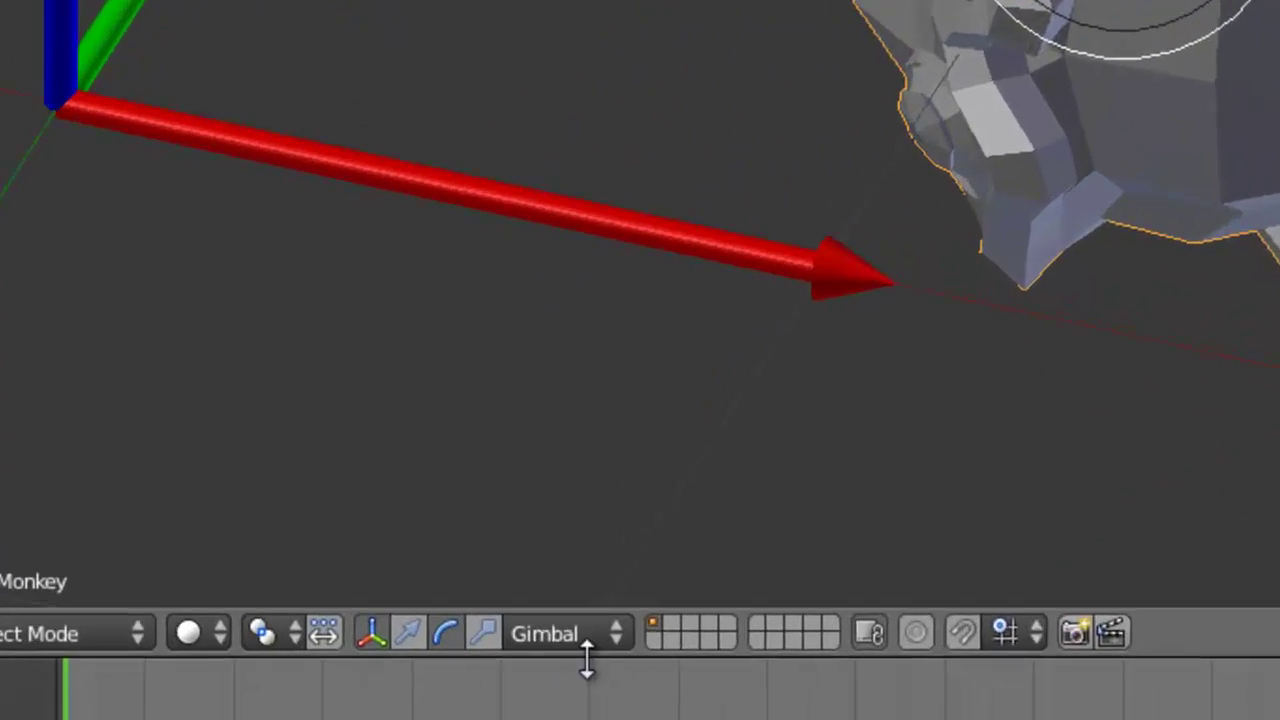
# Switch the orientation to Normal, then View, orbiting to watch the axes follow the view.
pyautogui.click(695, 588)
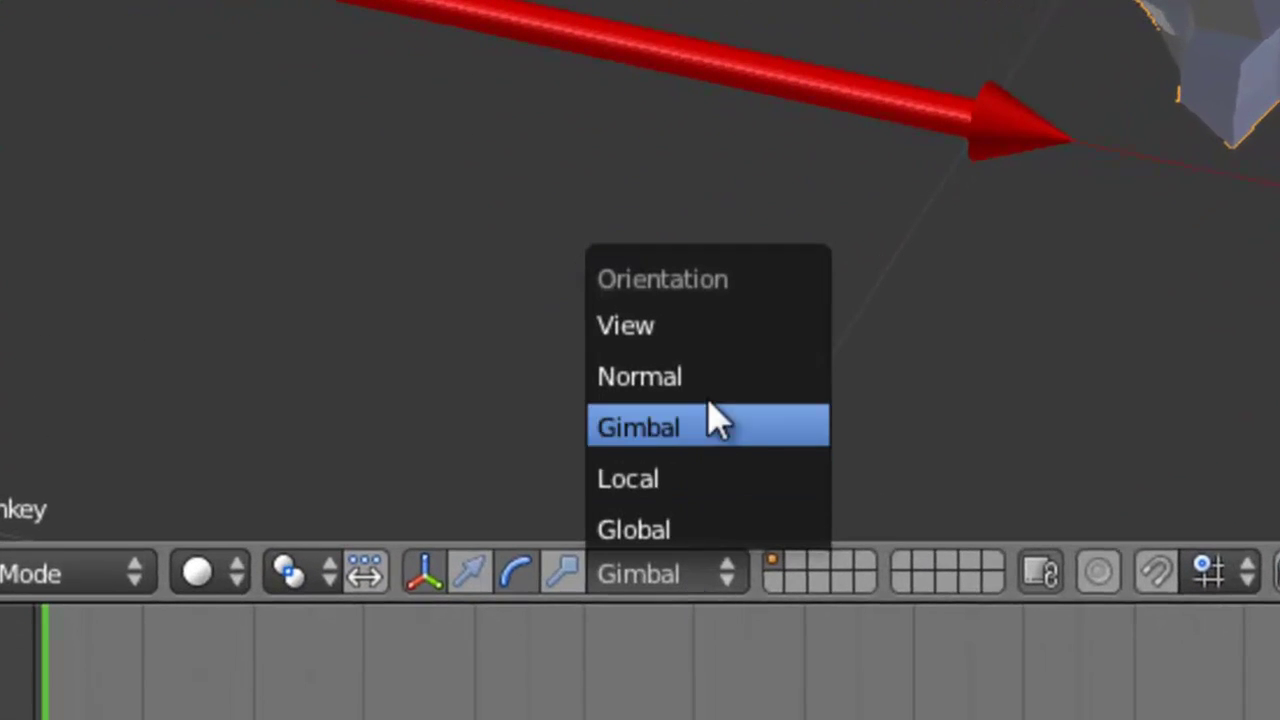
pyautogui.click(690, 376)
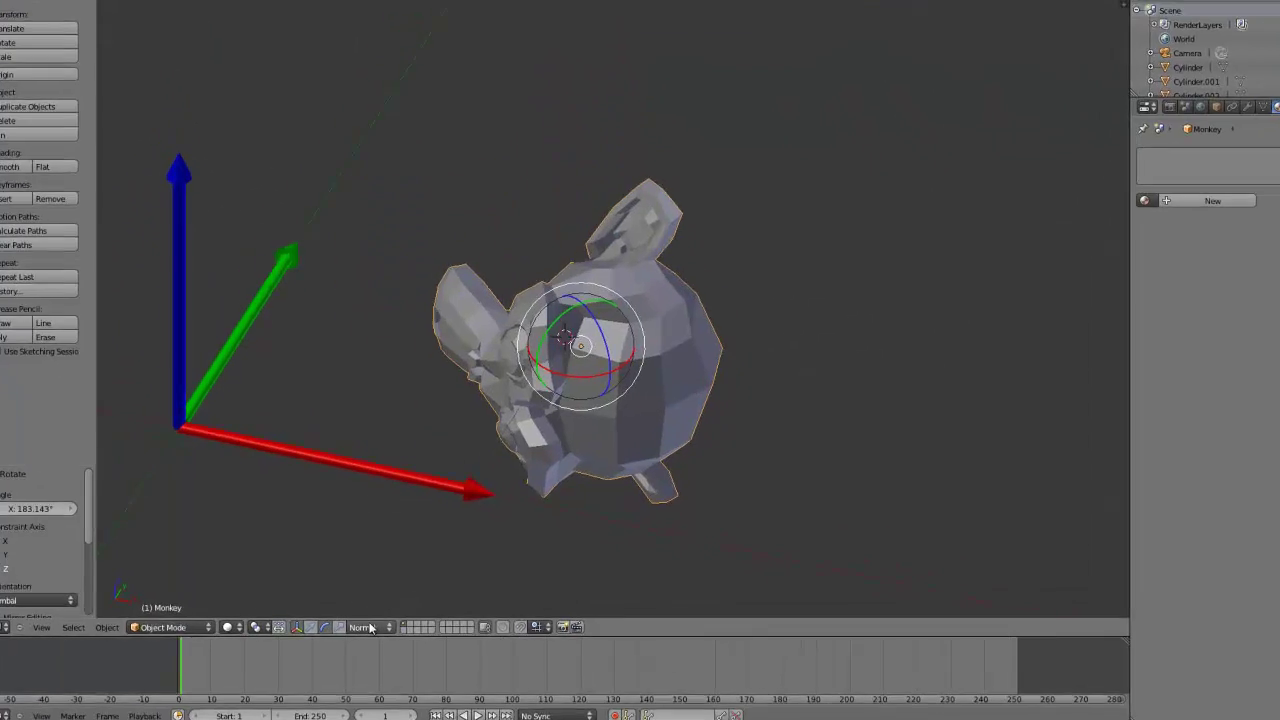
pyautogui.click(265, 662)
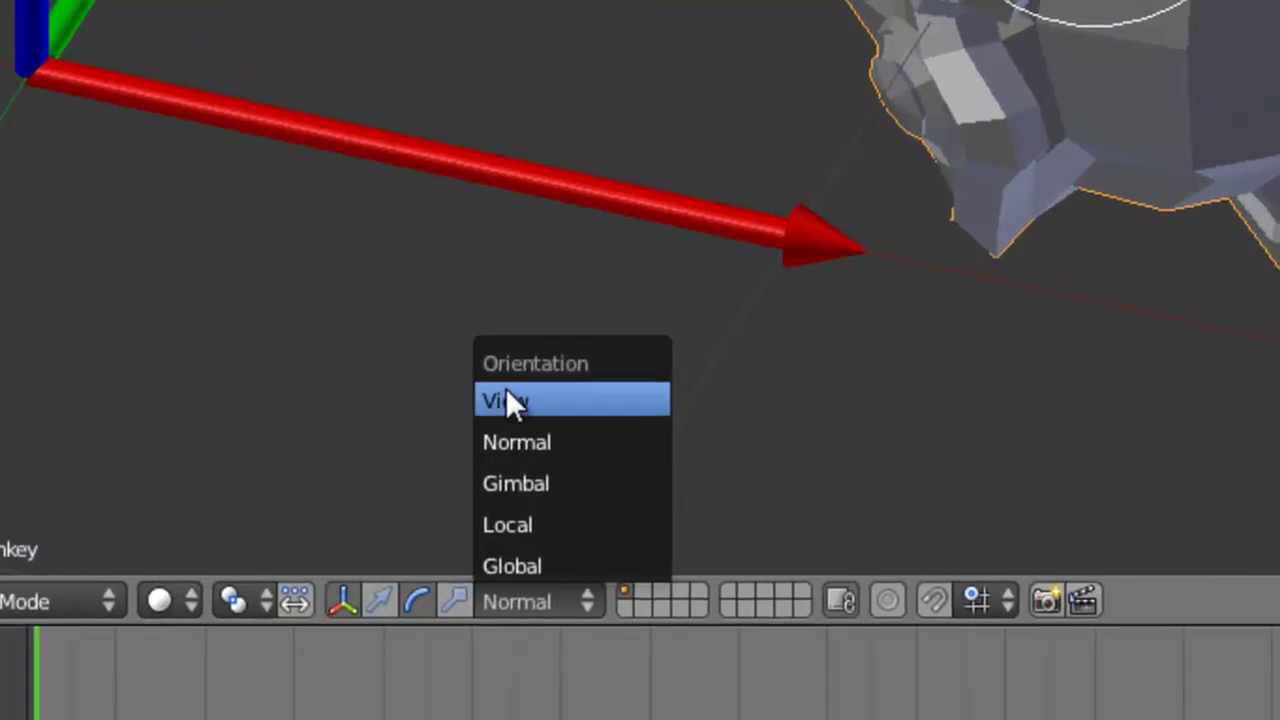
pyautogui.click(507, 400)
pyautogui.moveTo(523, 351)
pyautogui.mouseDown(button='middle')
pyautogui.moveTo(397, 360)
pyautogui.moveTo(598, 357)
pyautogui.moveTo(300, 362)
pyautogui.moveTo(143, 388)
pyautogui.moveTo(17, 380)
pyautogui.mouseUp(button='middle')
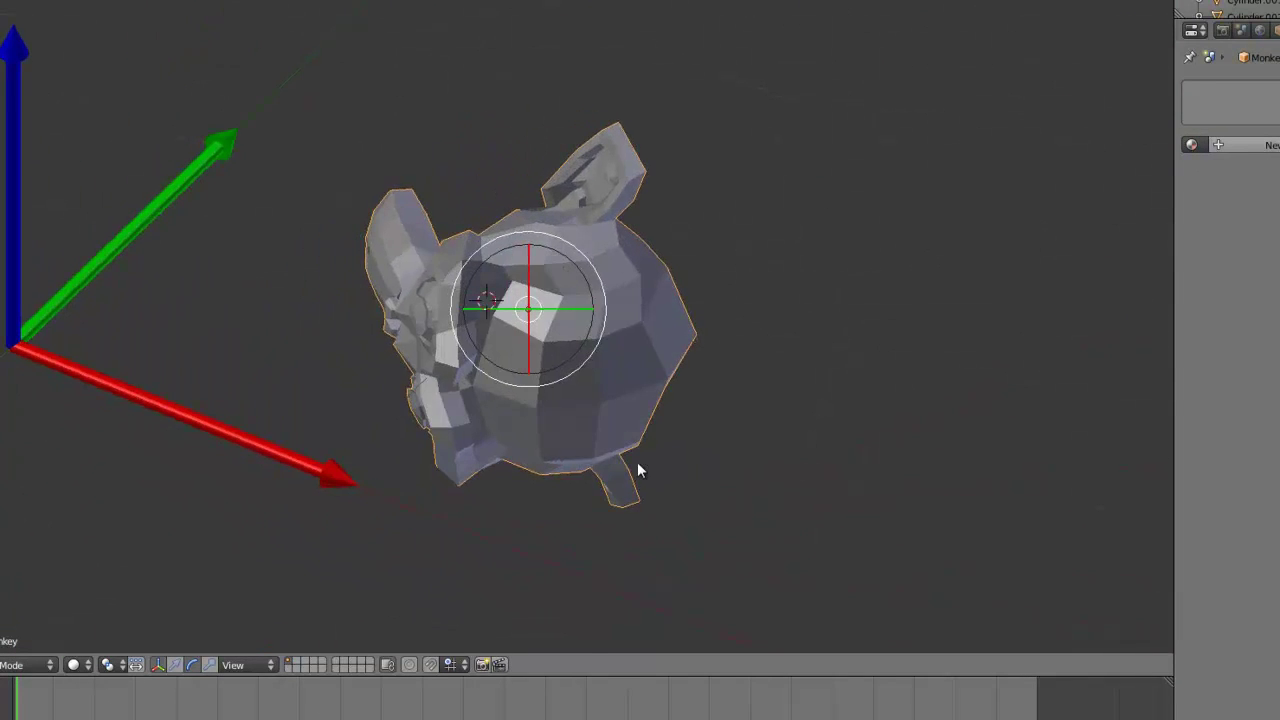
pyautogui.moveTo(637, 466); pyautogui.dragTo(465, 417, button='middle')
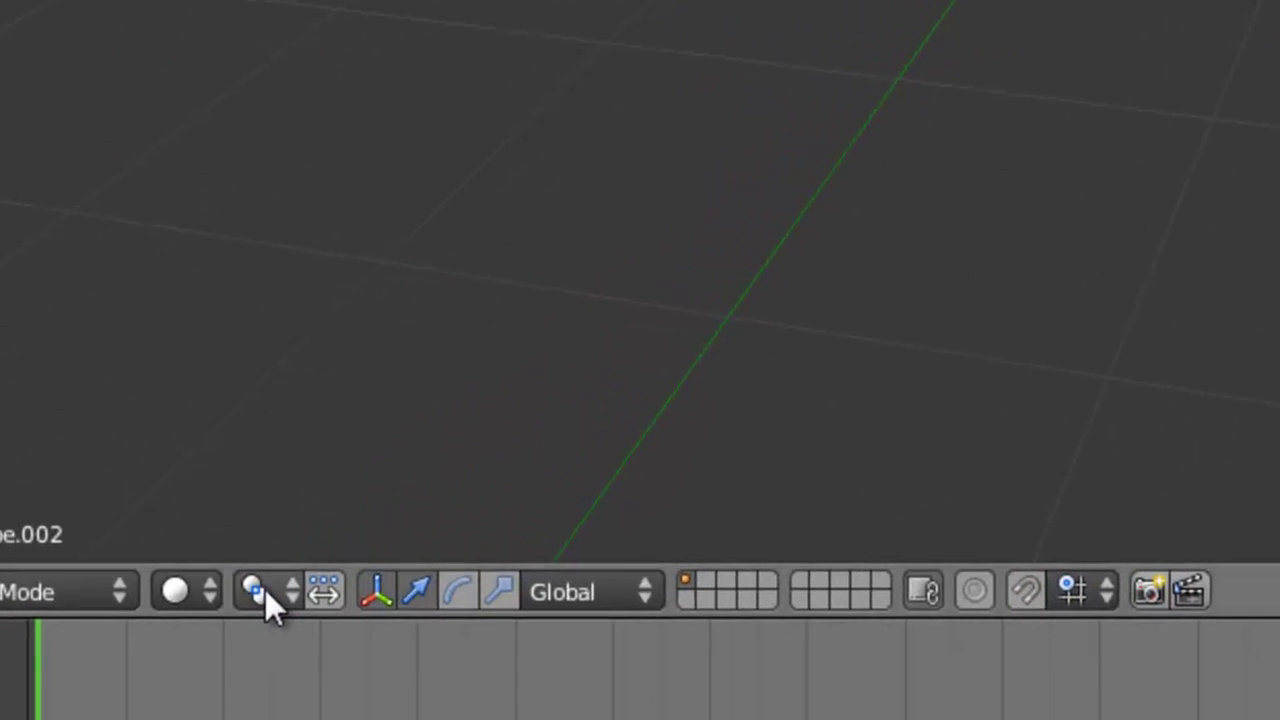
# Set the pivot to Active Element, select all three cubes with the left active, and trial-rotate them.
pyautogui.click(266, 590)
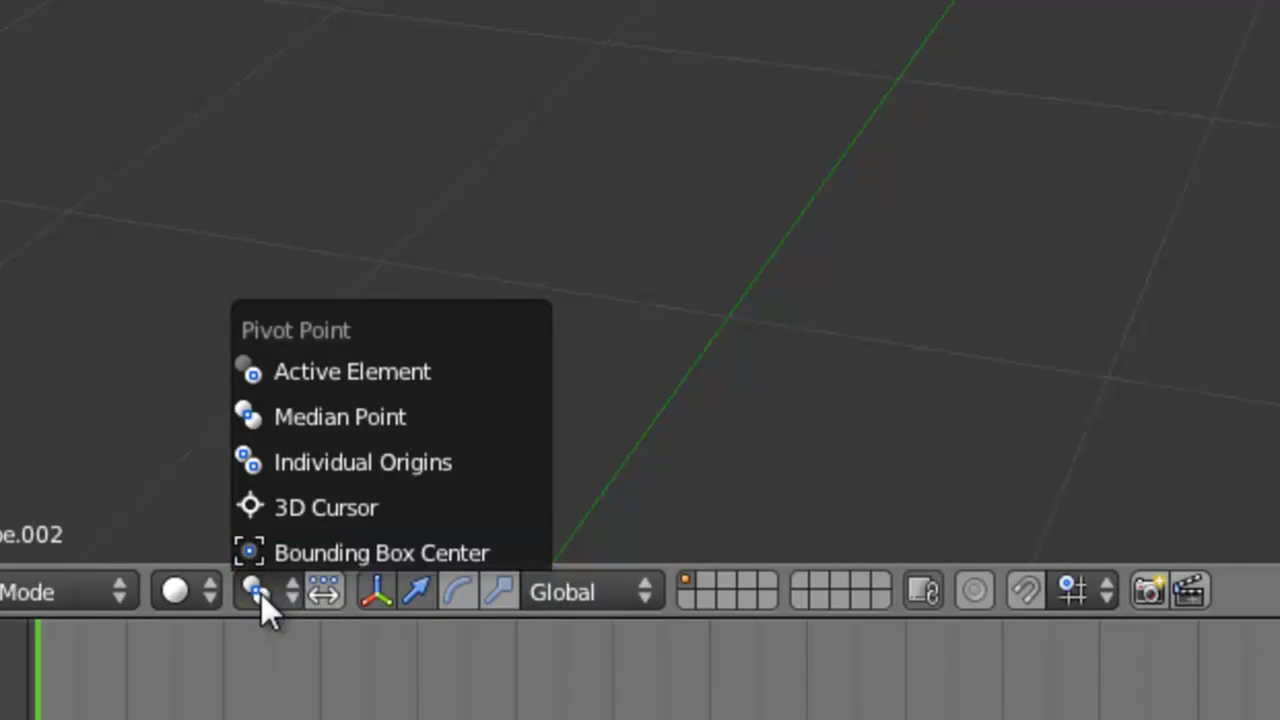
pyautogui.click(403, 377)
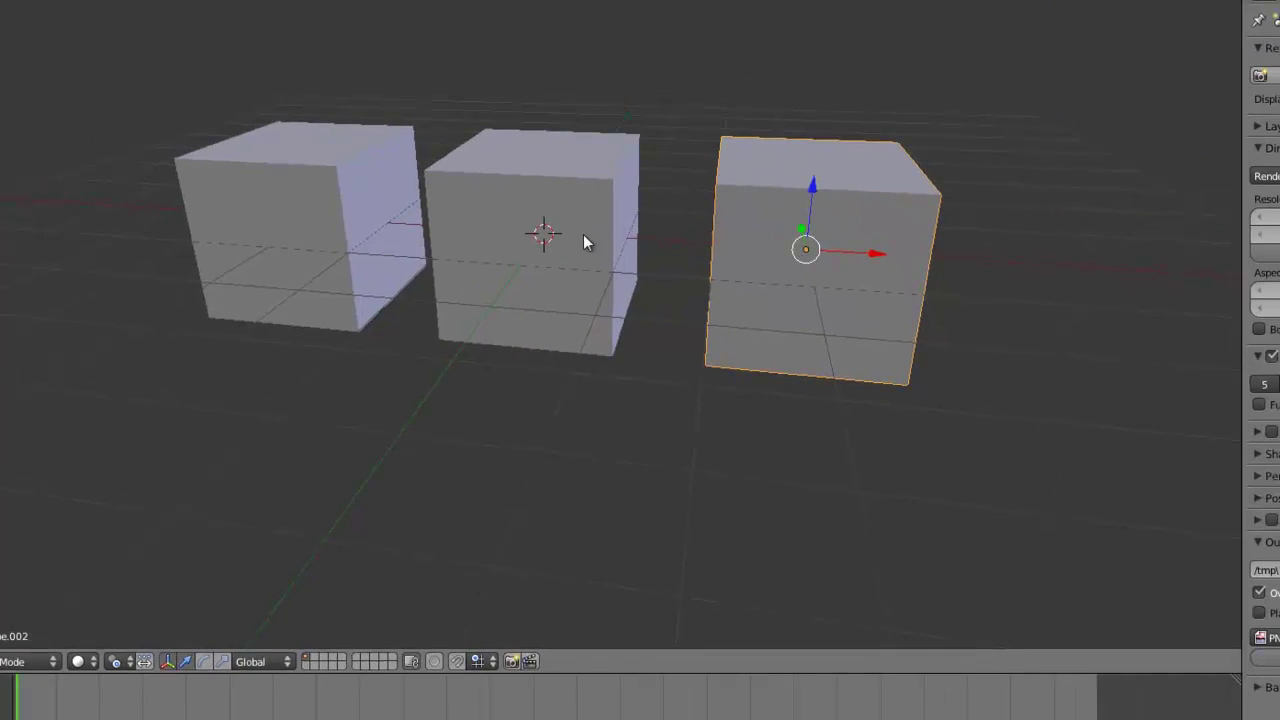
pyautogui.keyDown('shift'); pyautogui.click(583, 234); pyautogui.keyUp('shift')
pyautogui.keyDown('shift'); pyautogui.click(293, 192); pyautogui.keyUp('shift')
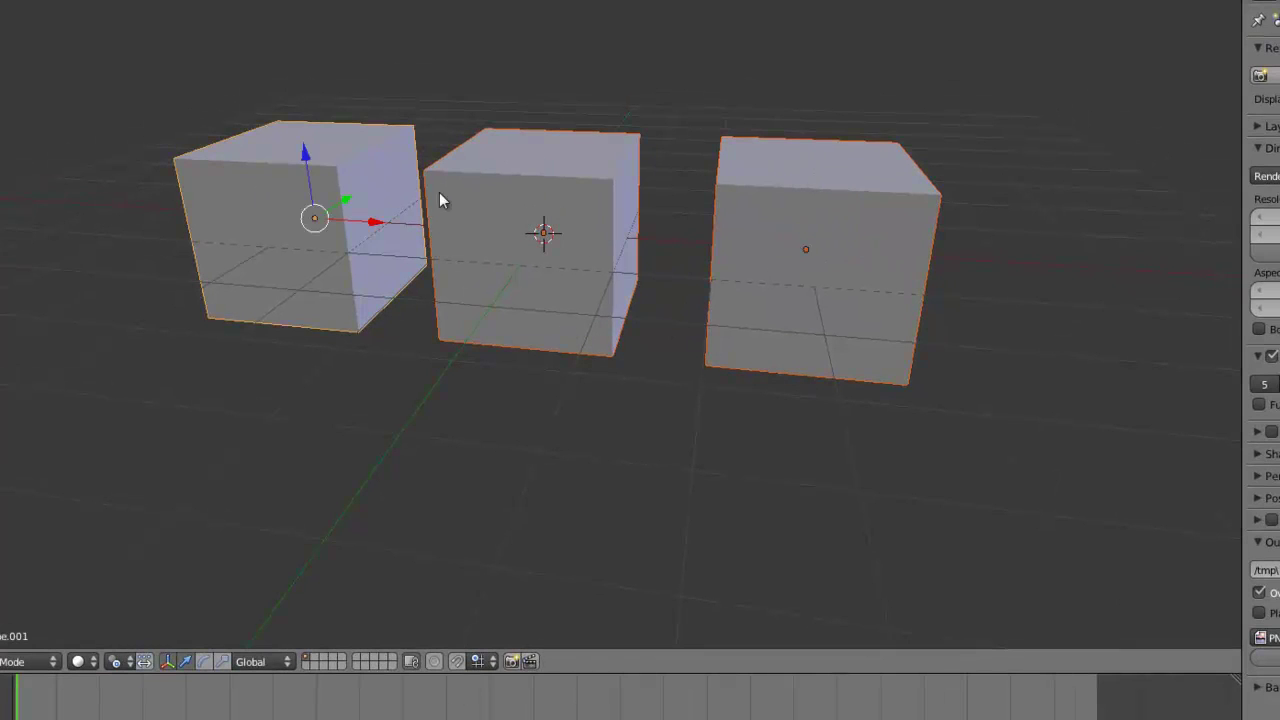
pyautogui.press('r')
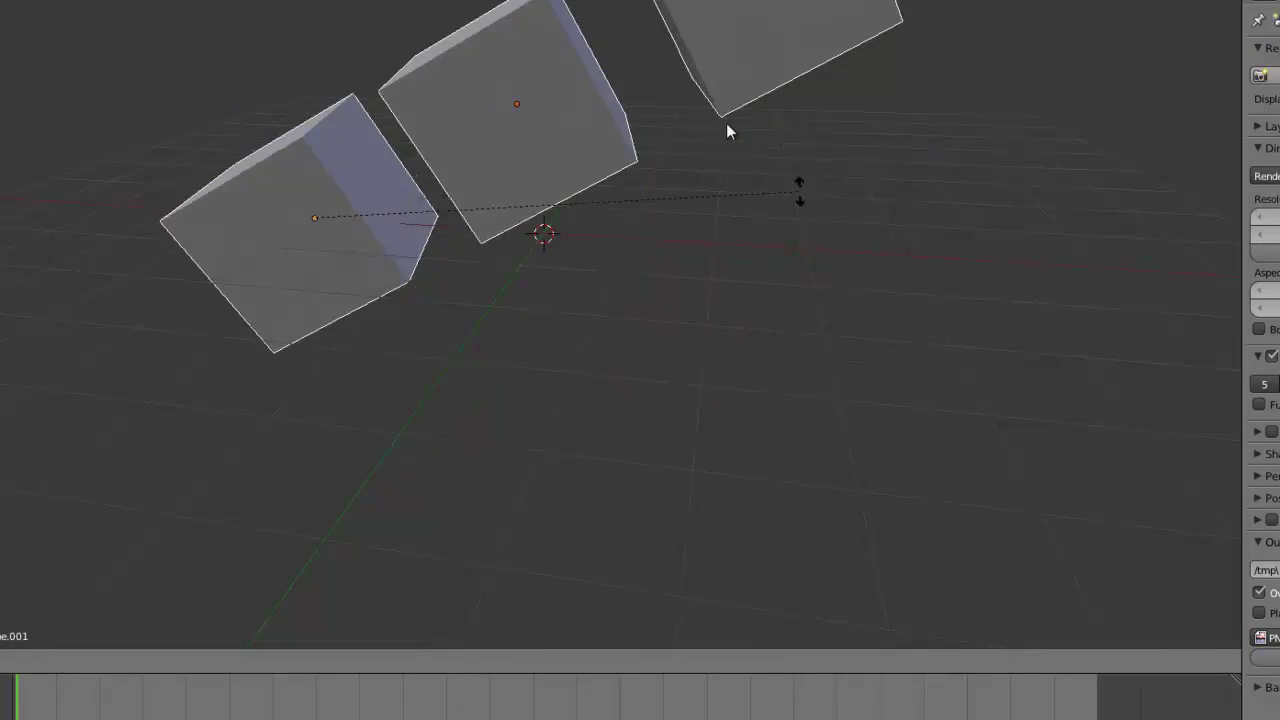
pyautogui.press('Escape')
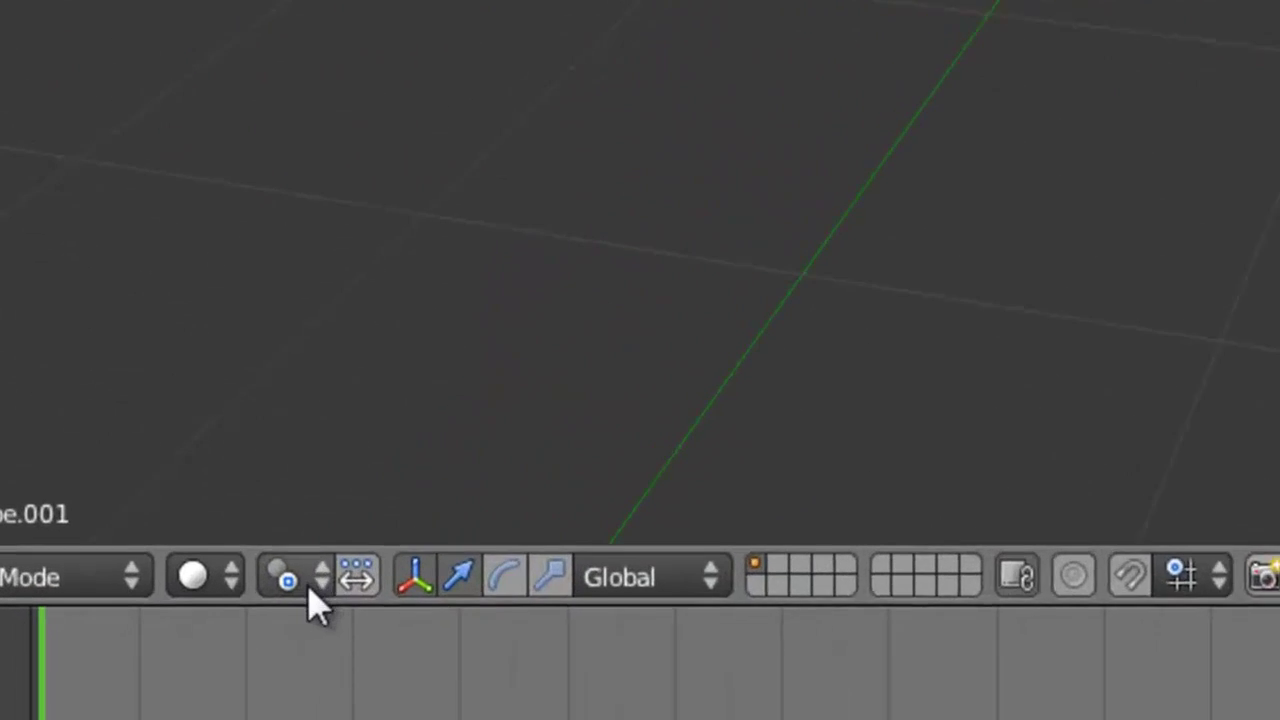
# Set the pivot point to Median Point and test-rotate the three cubes, cancelling.
pyautogui.click(310, 600)
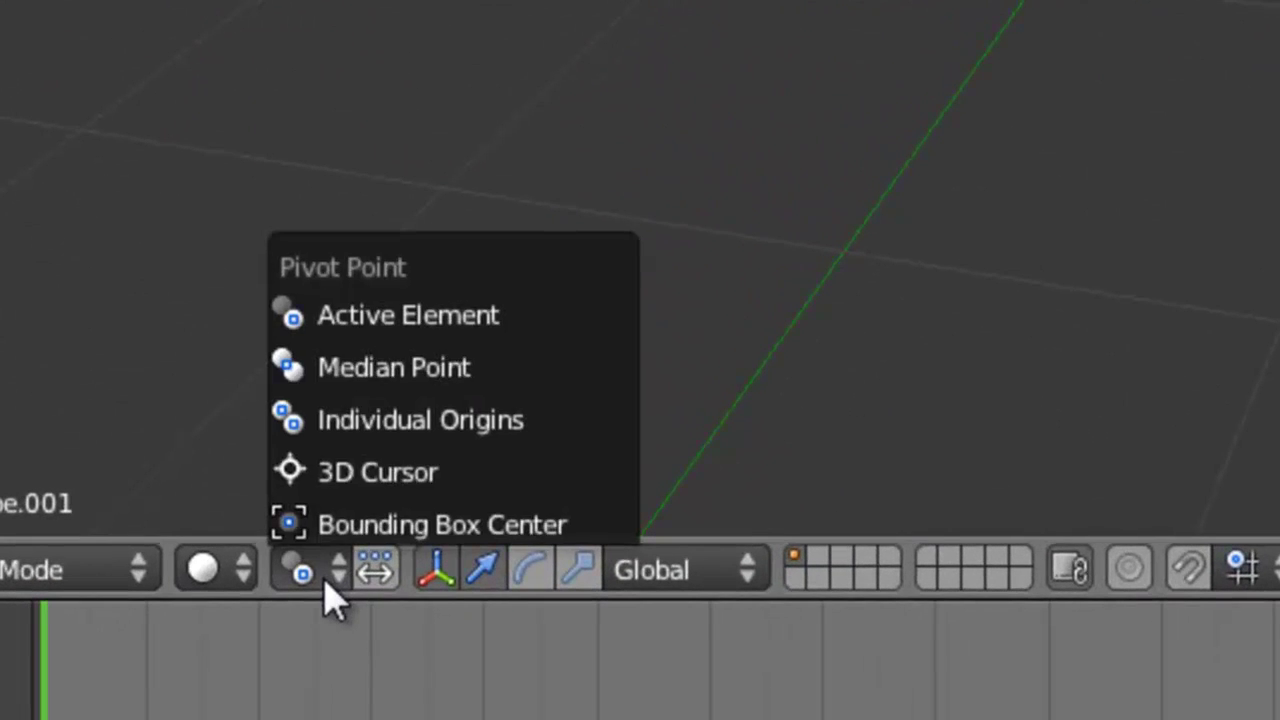
pyautogui.click(420, 368)
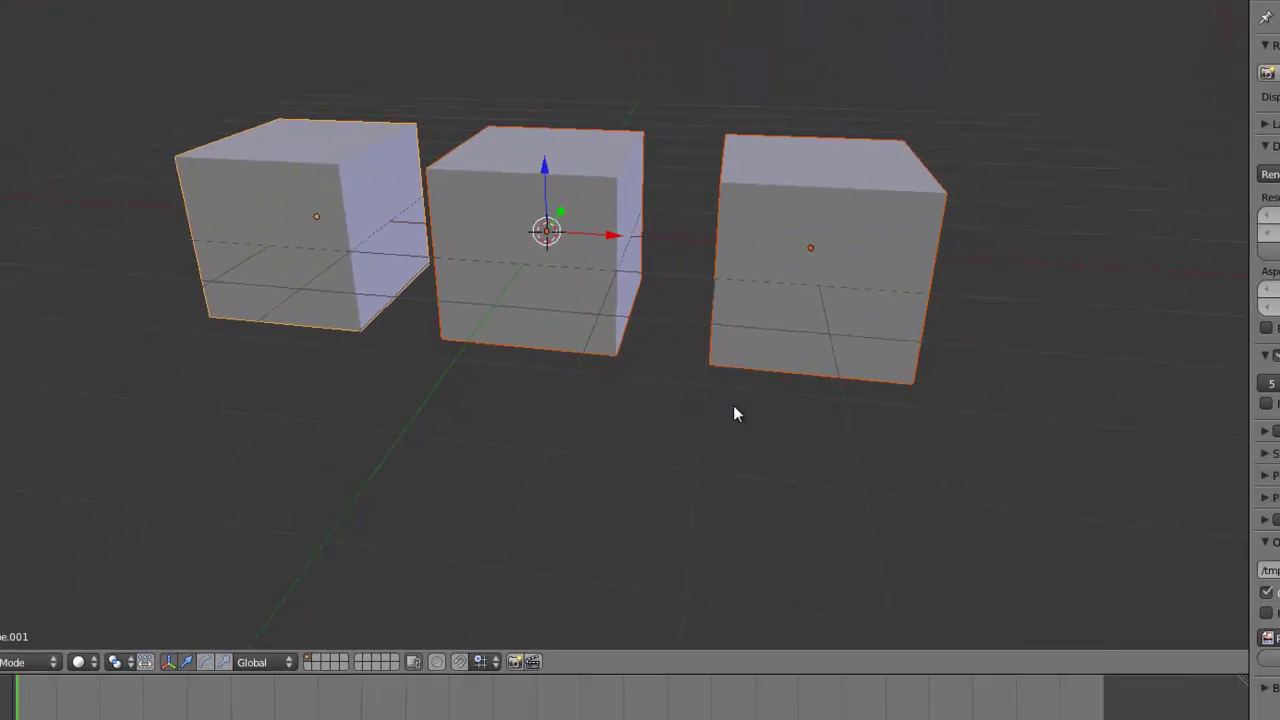
pyautogui.press('r')
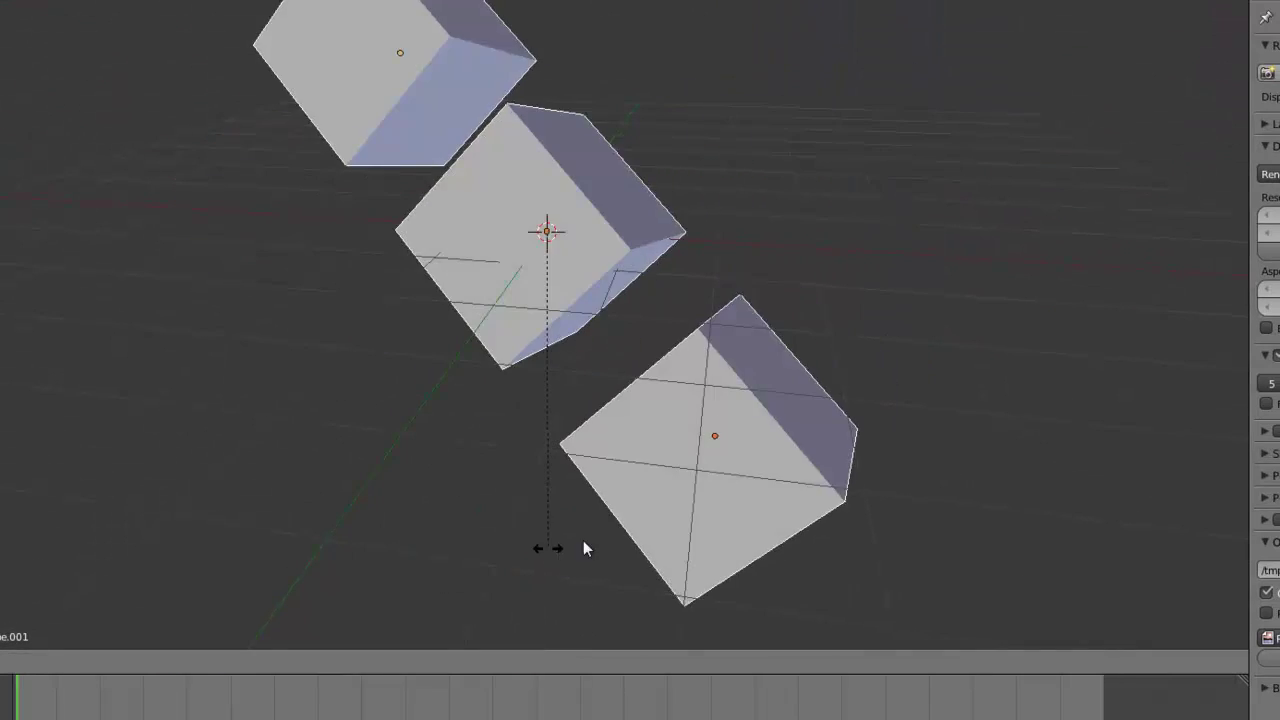
pyautogui.press('Escape')
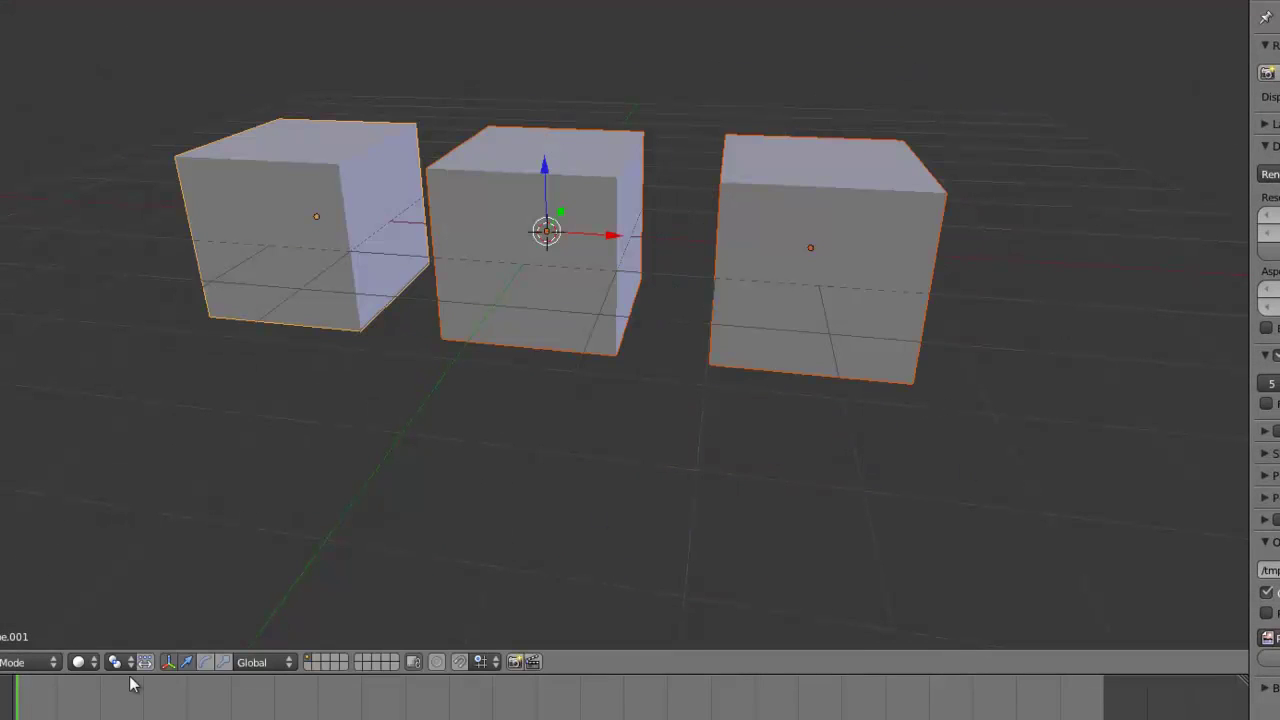
# Test-rotate the three cubes around the pivot again, cancelling to leave them unrotated.
pyautogui.click(120, 660)
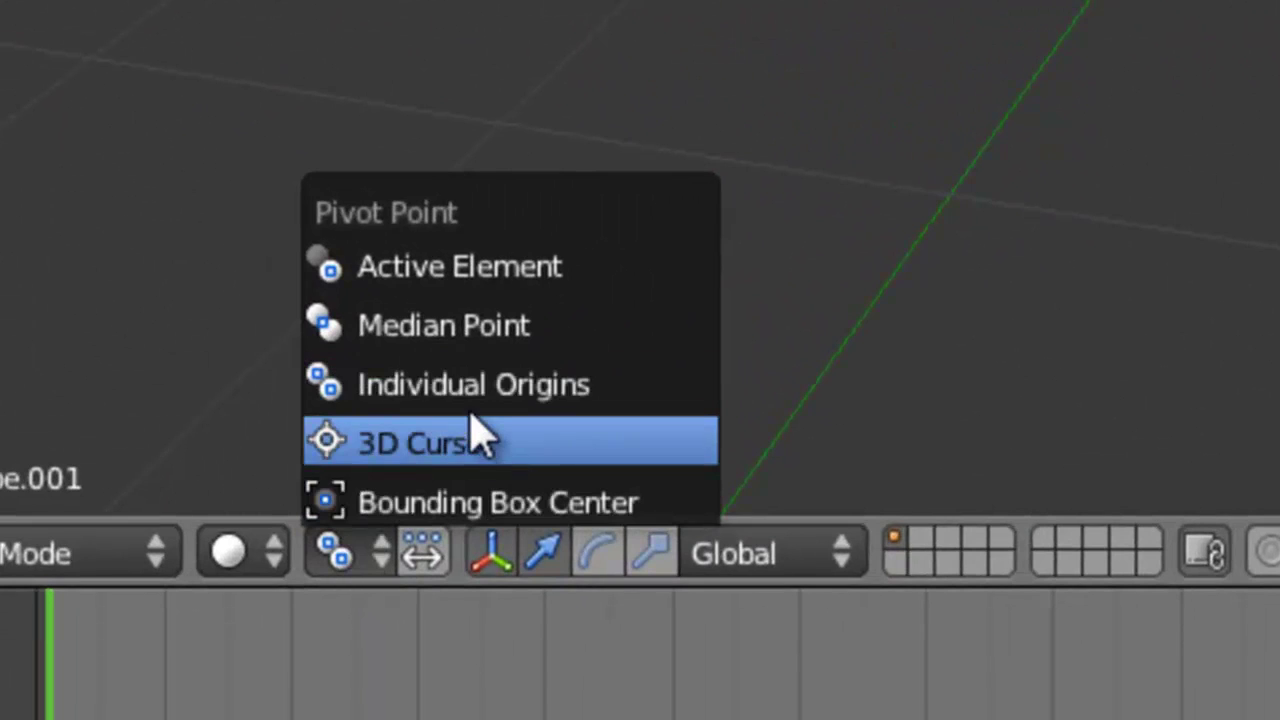
pyautogui.click(455, 438)
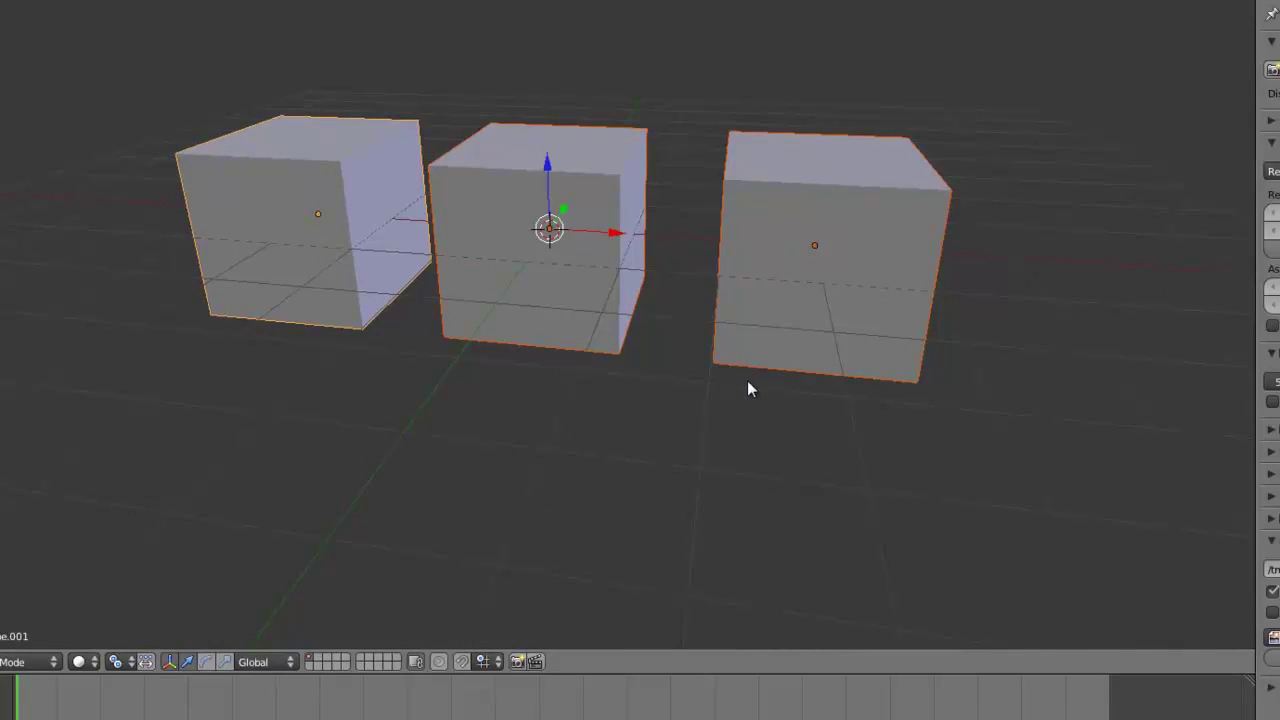
pyautogui.press('r')
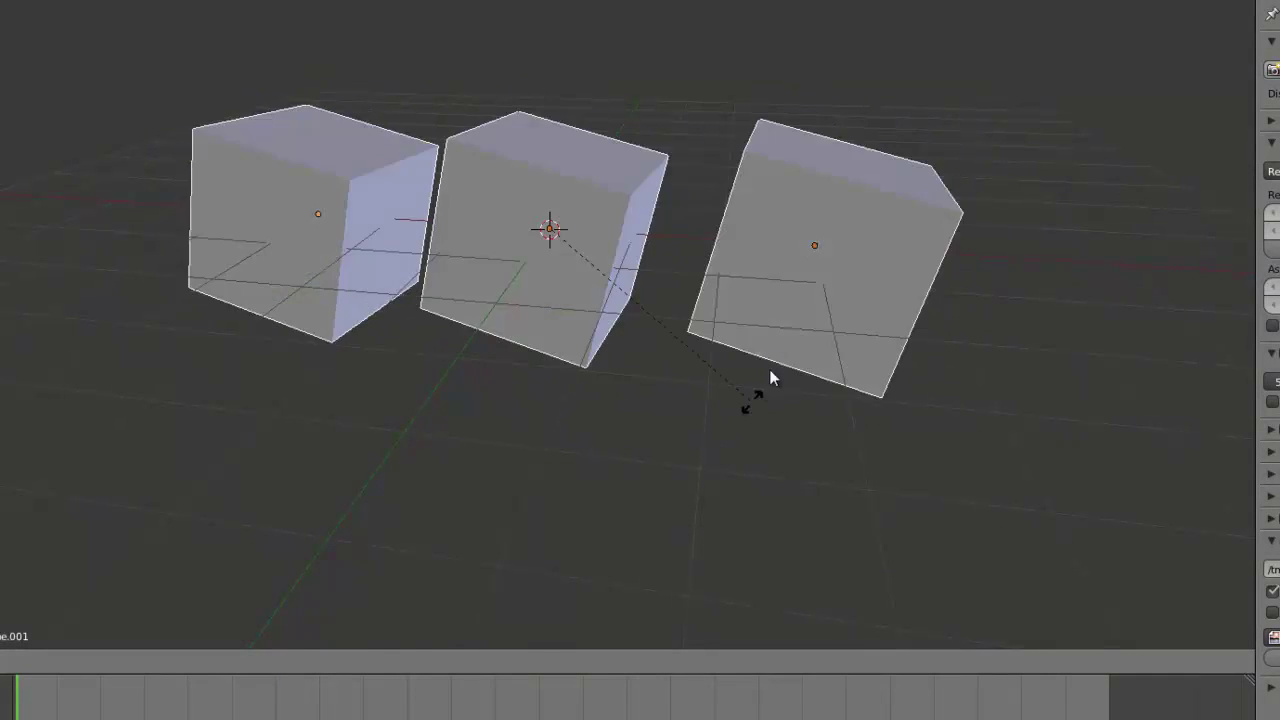
pyautogui.press('Escape')
pyautogui.click(226, 612)
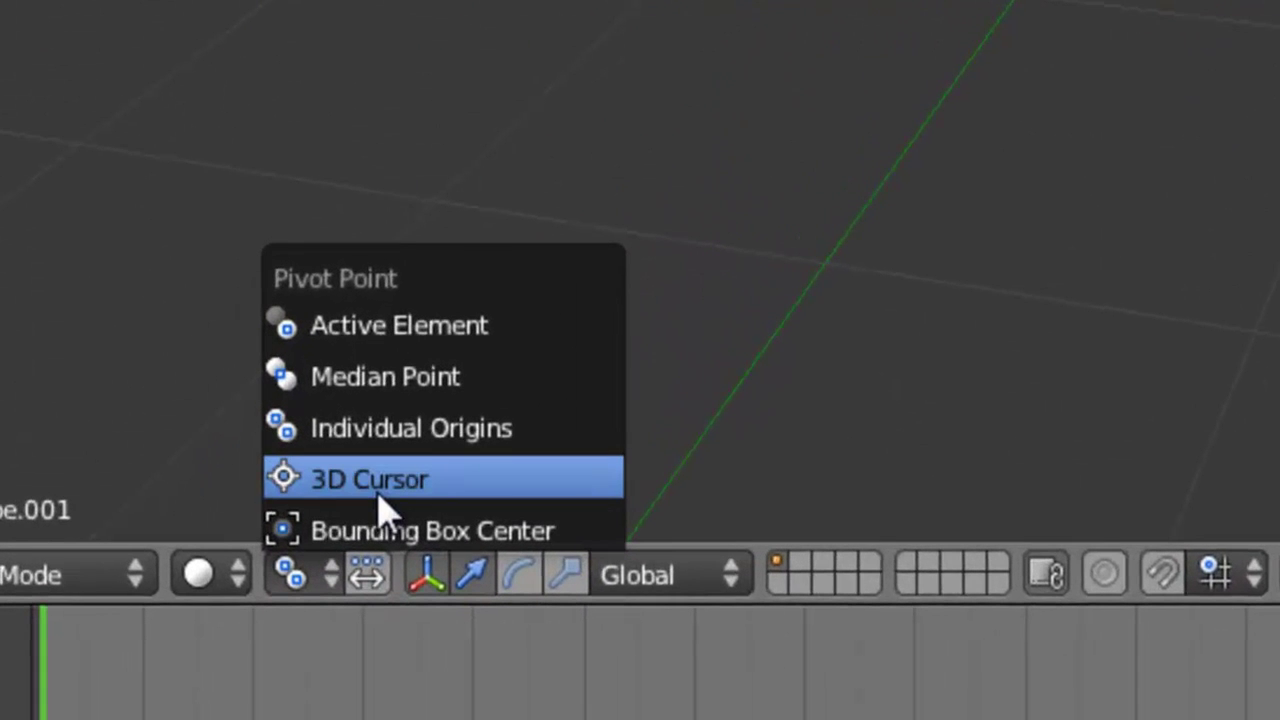
# Set the pivot to 3D Cursor and repeatedly test-rotate the cubes, cancelling each time.
pyautogui.click(380, 498)
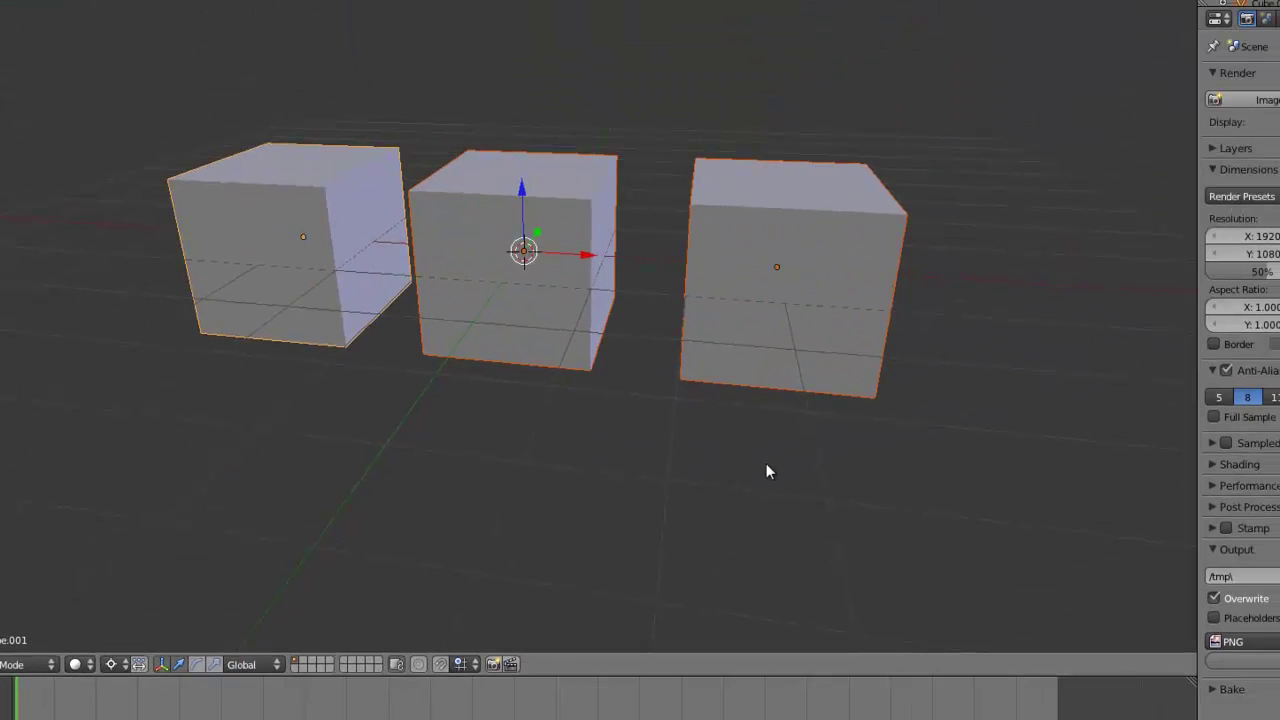
pyautogui.press('r')
pyautogui.press('Escape')
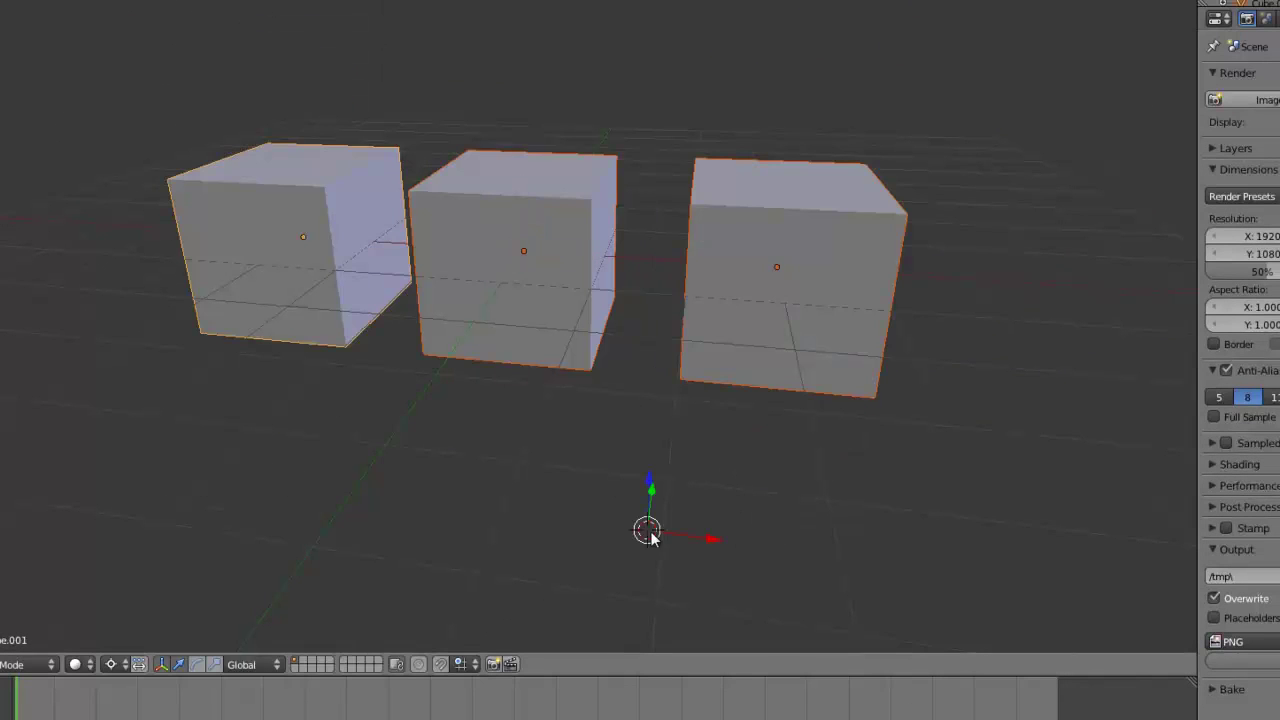
pyautogui.press('r')
pyautogui.press('Escape')
pyautogui.press('r')
pyautogui.press('Escape')
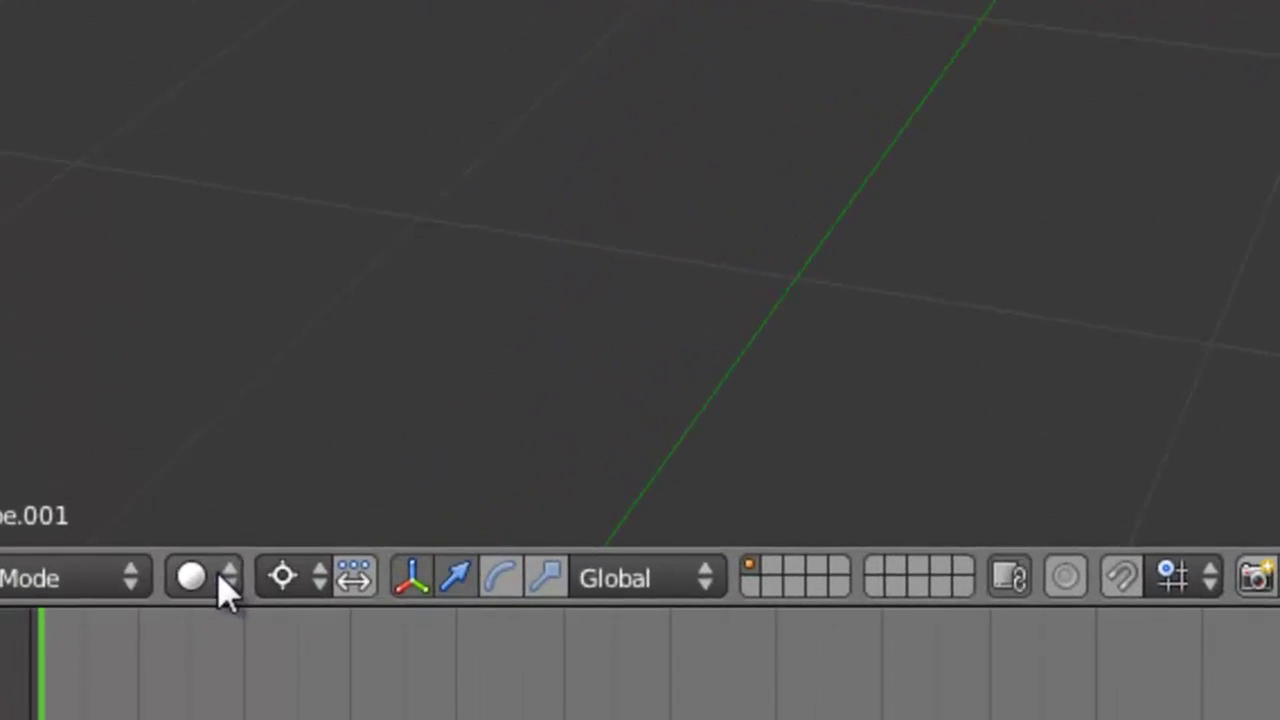
# Switch the pivot to Bounding Box Center and test-rotate the cubes, cancelling the rotation.
pyautogui.click(176, 607)
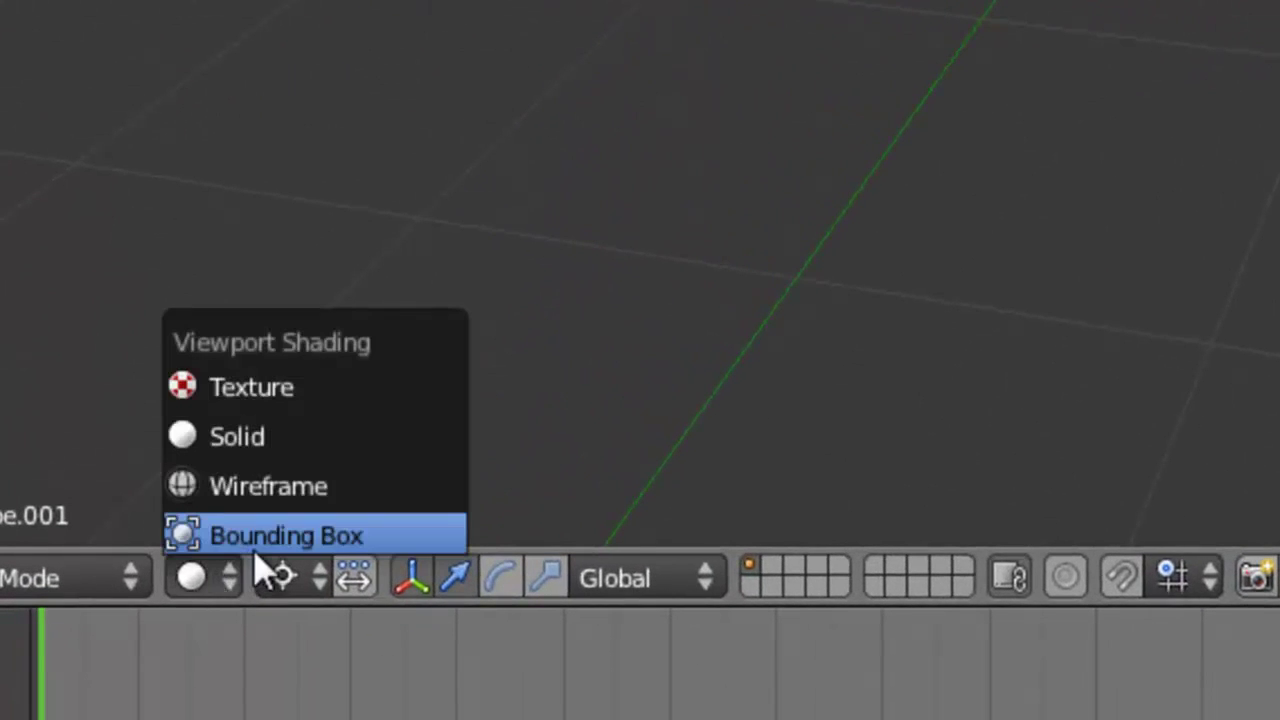
pyautogui.click(318, 588)
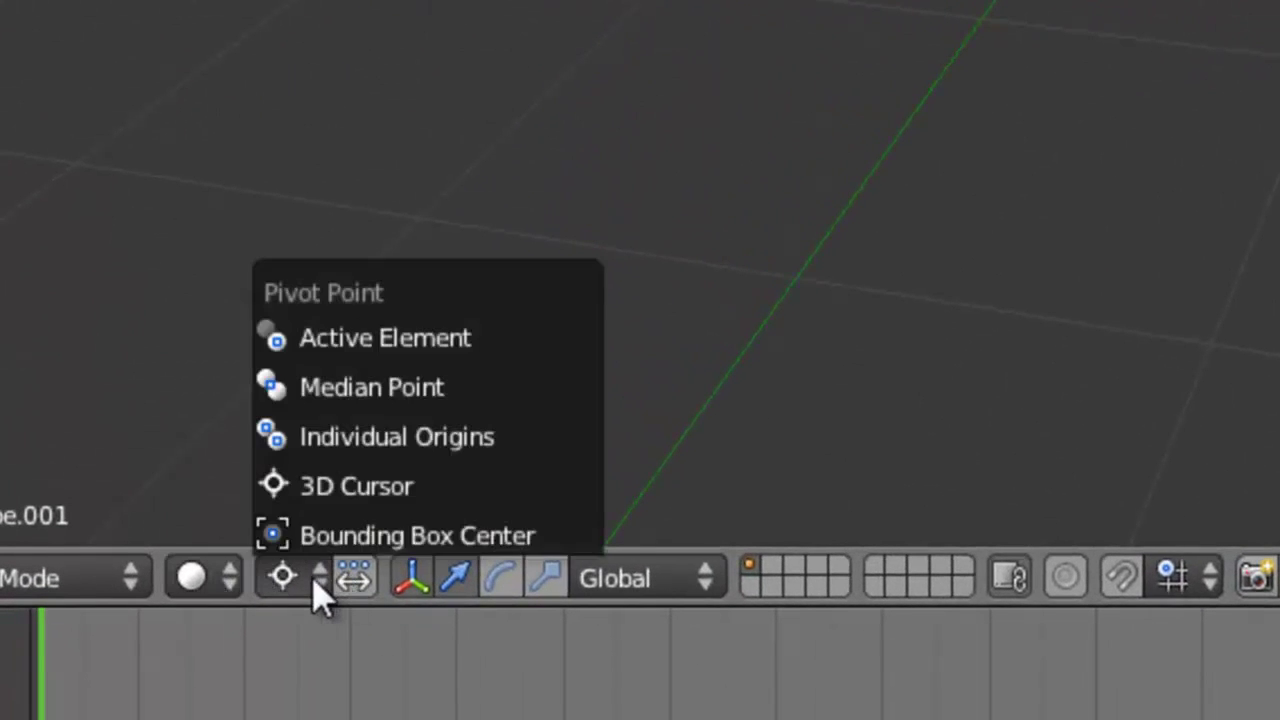
pyautogui.click(350, 536)
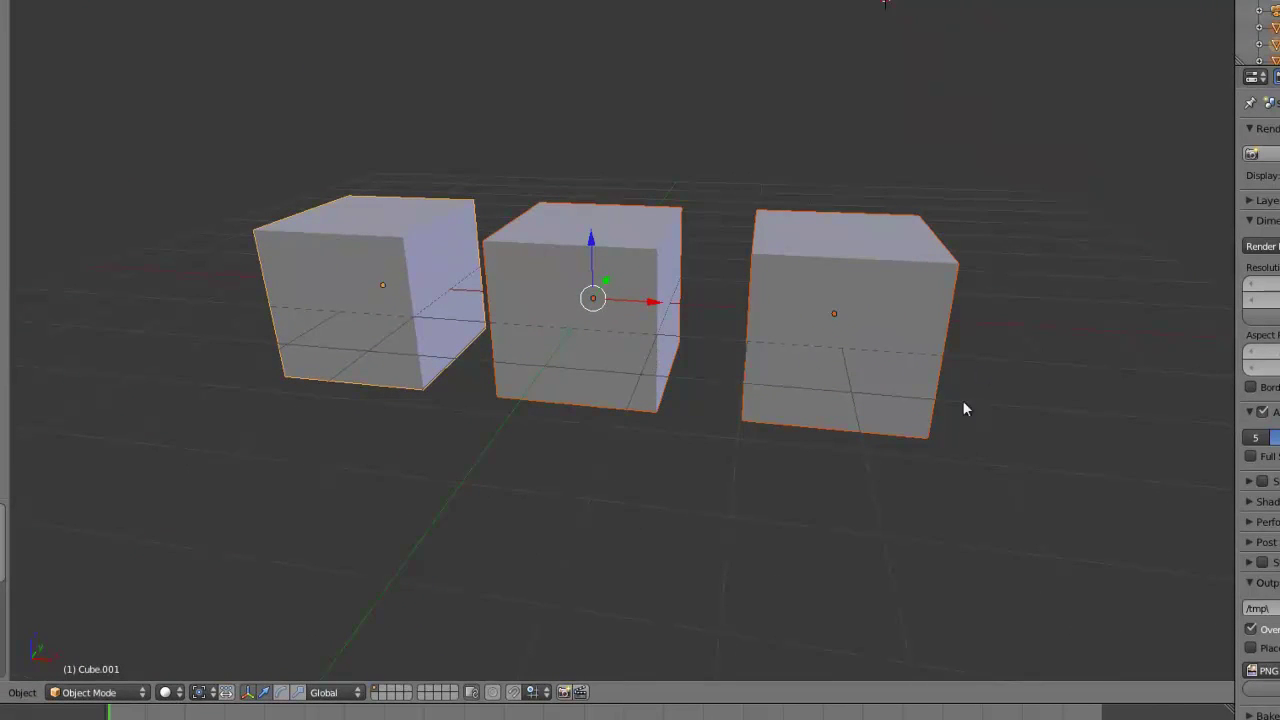
pyautogui.press('r')
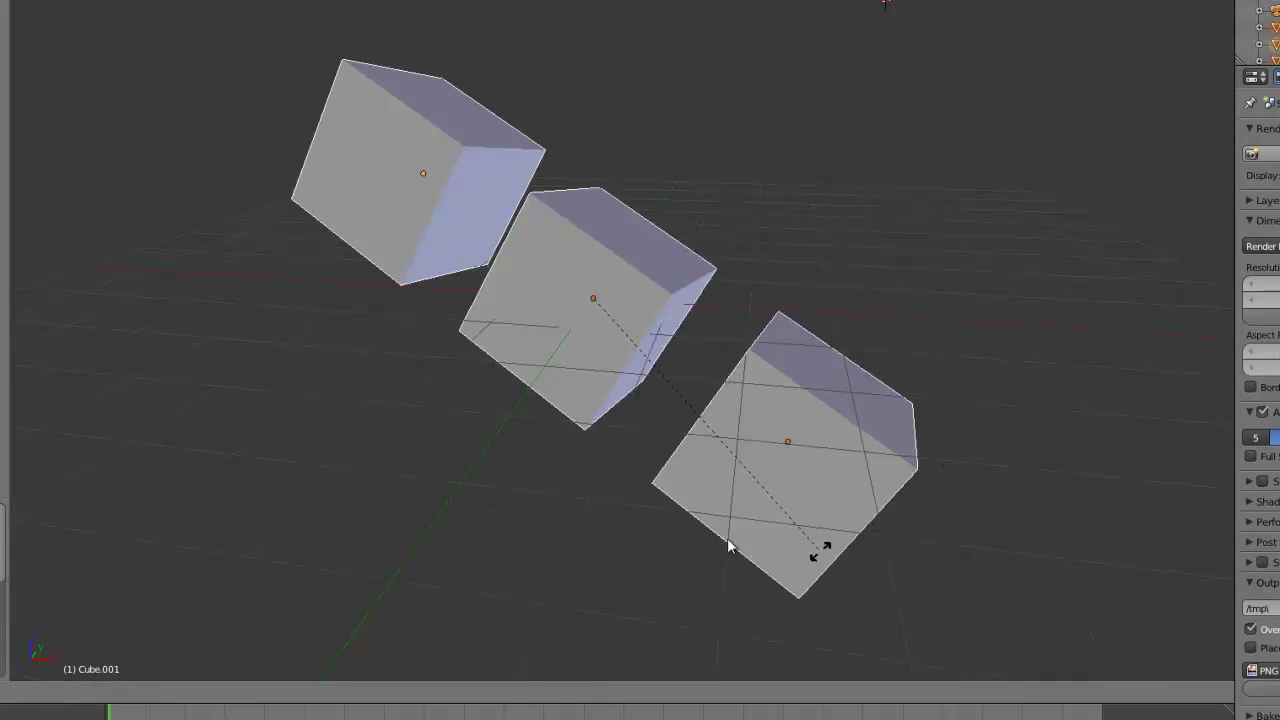
pyautogui.rightClick(793, 439)
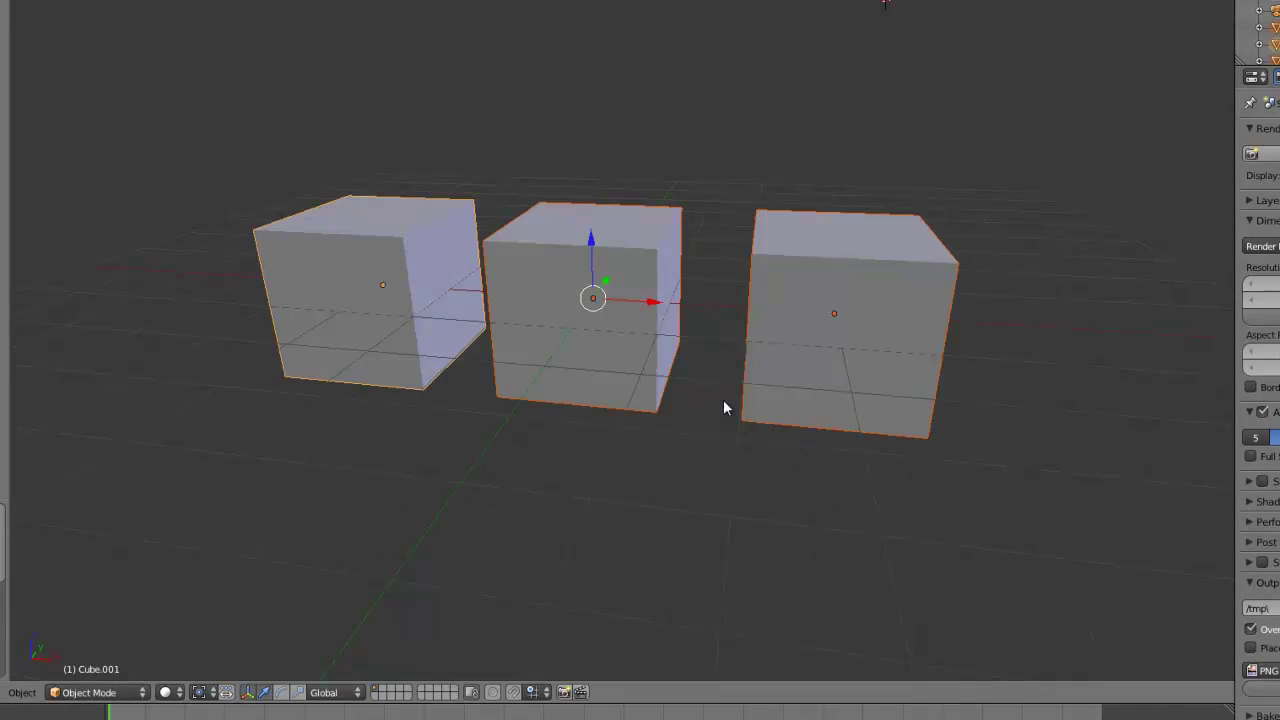